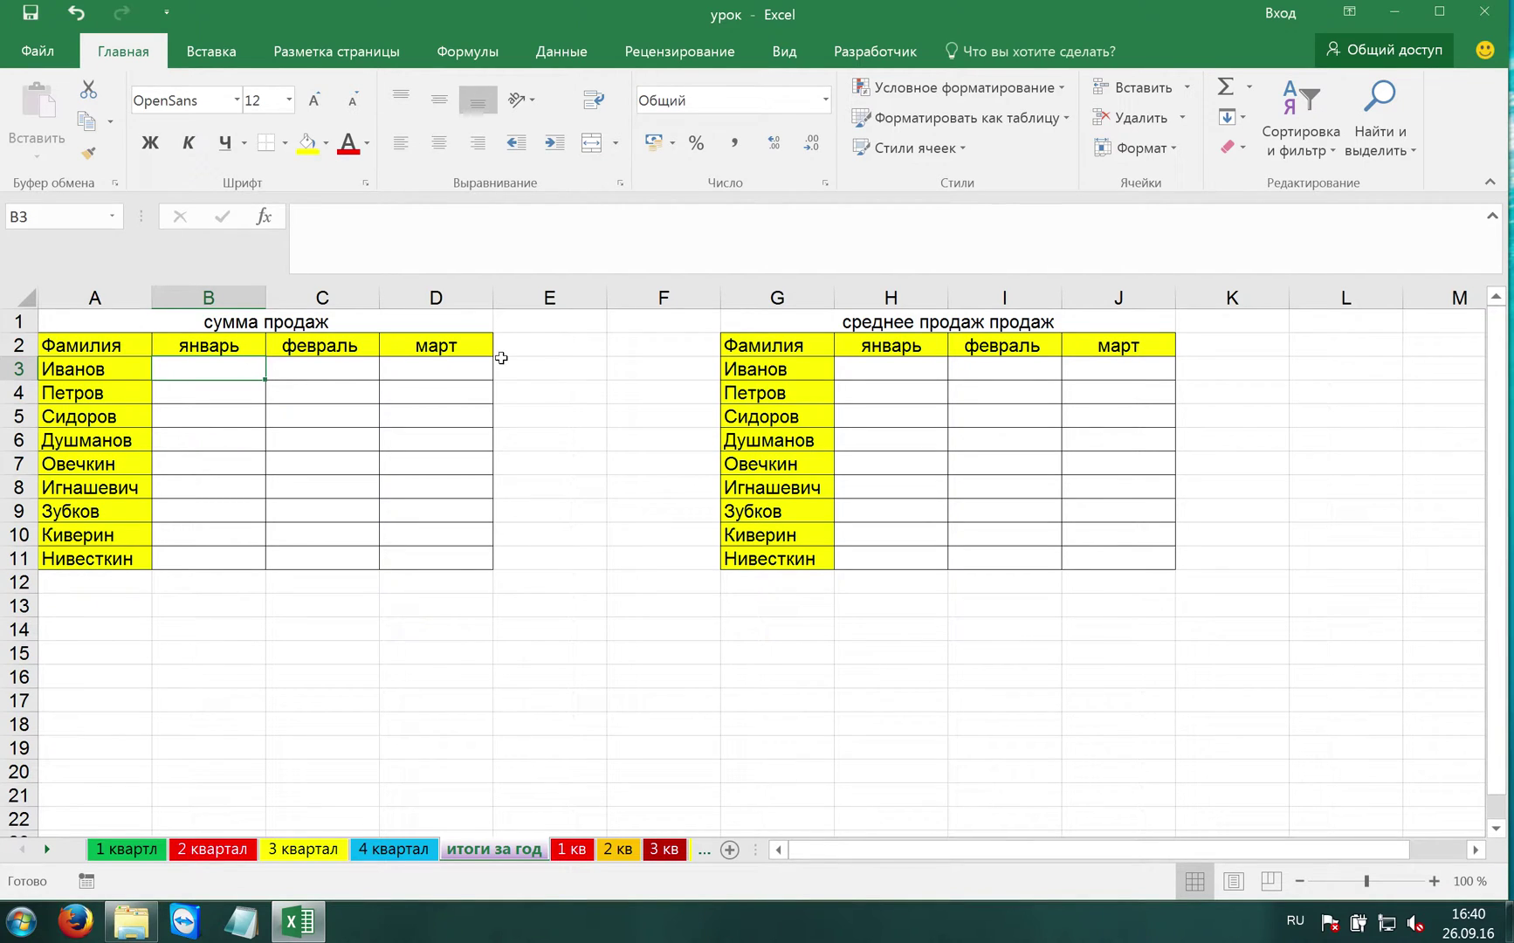
Start a B3 formula adding B3 from the '1 квартл' and '2 квартал' sheets.
{"action": "left_click", "coordinate": [382, 233]}
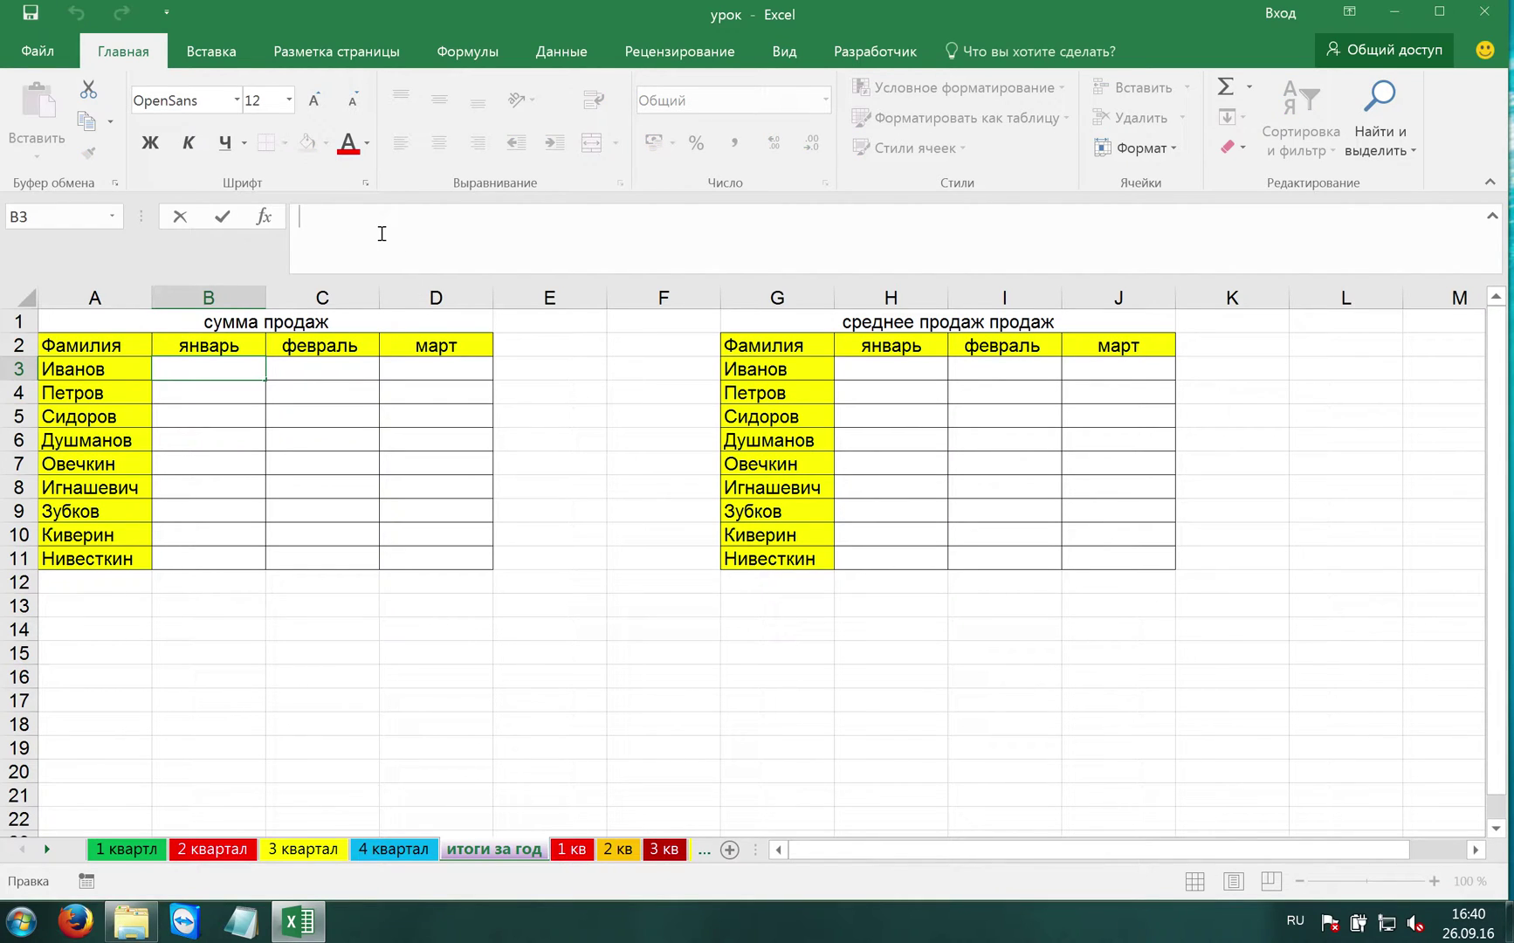
{"action": "type", "text": "="}
{"action": "left_click", "coordinate": [138, 859]}
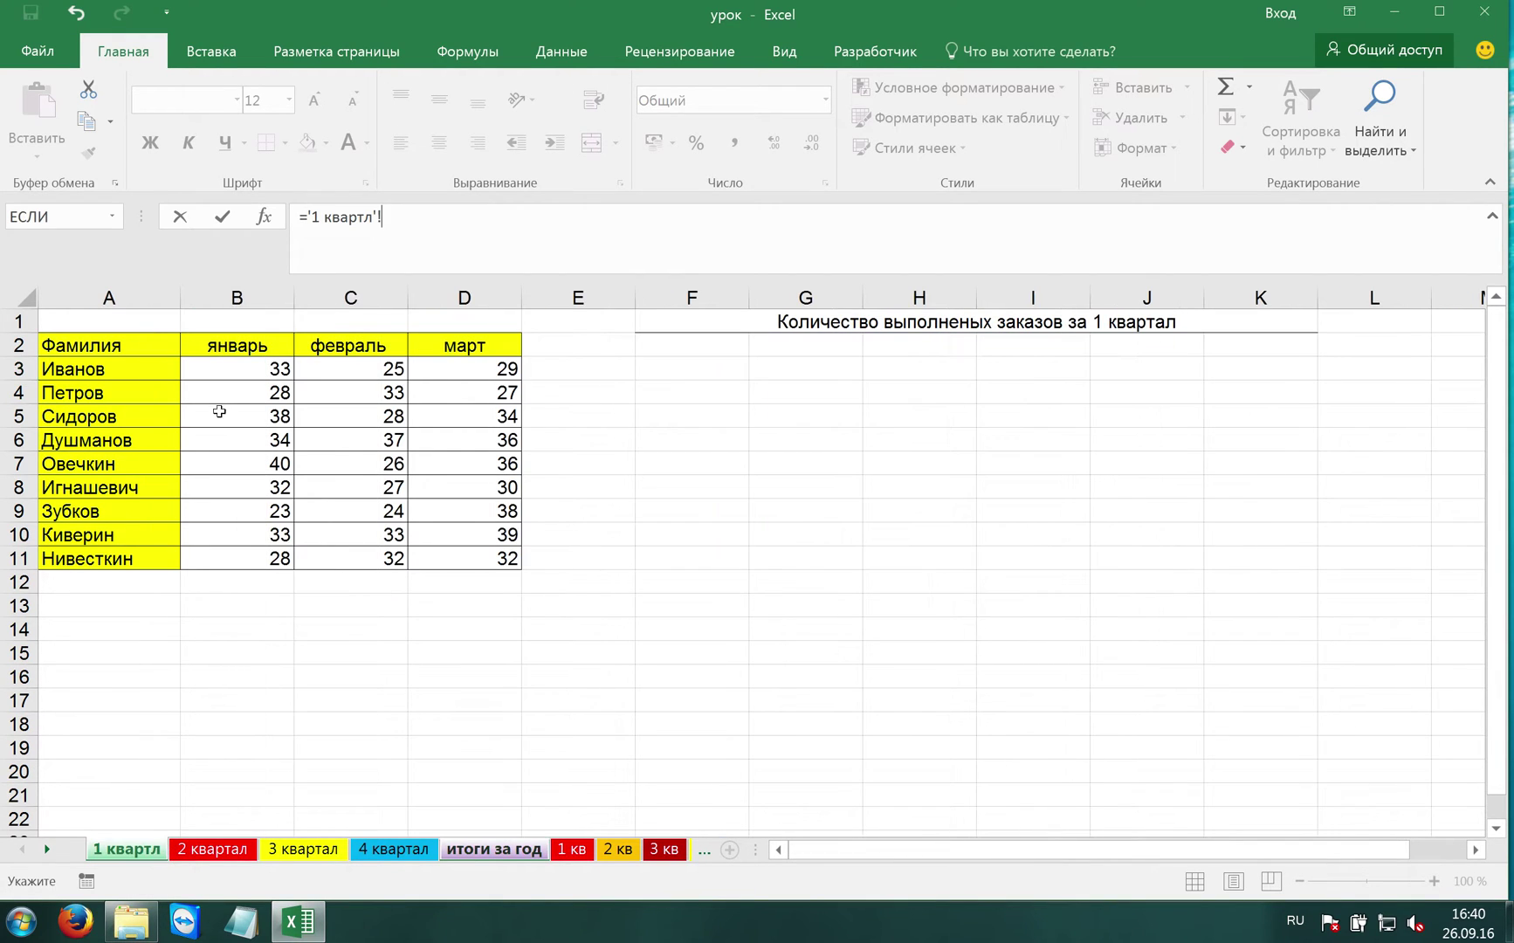
{"action": "left_click", "coordinate": [240, 370]}
{"action": "type", "text": "+"}
{"action": "left_click", "coordinate": [238, 848]}
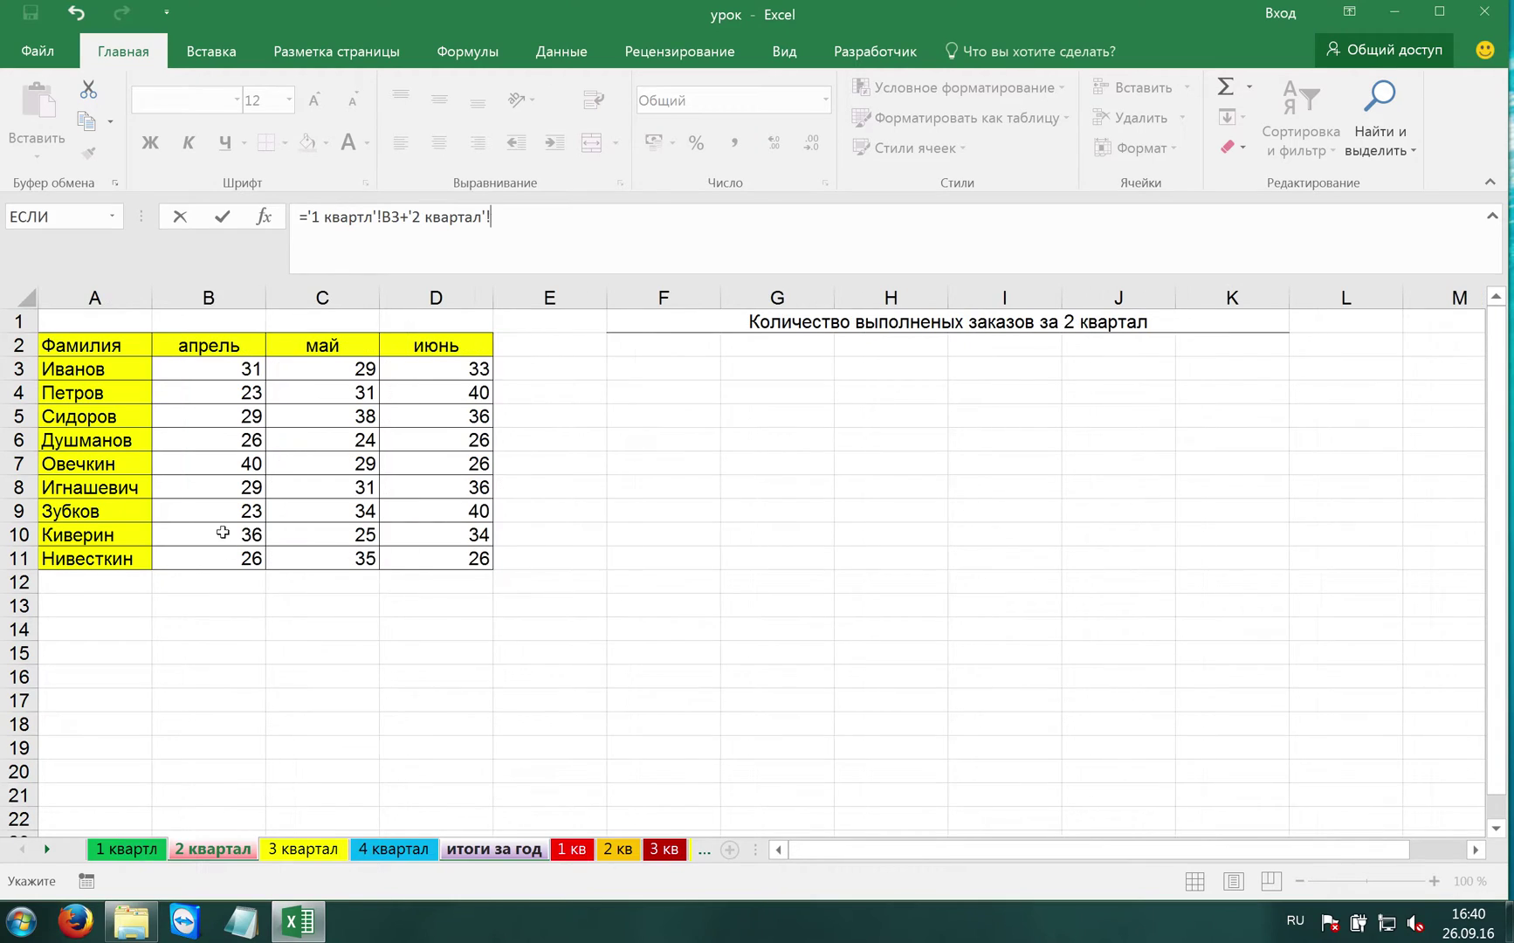
{"action": "left_click", "coordinate": [193, 374]}
{"action": "type", "text": "+"}
Add B3 from '3 квартал' and '4 квартал', then fill the sum across B3:D11.
{"action": "left_click", "coordinate": [321, 849]}
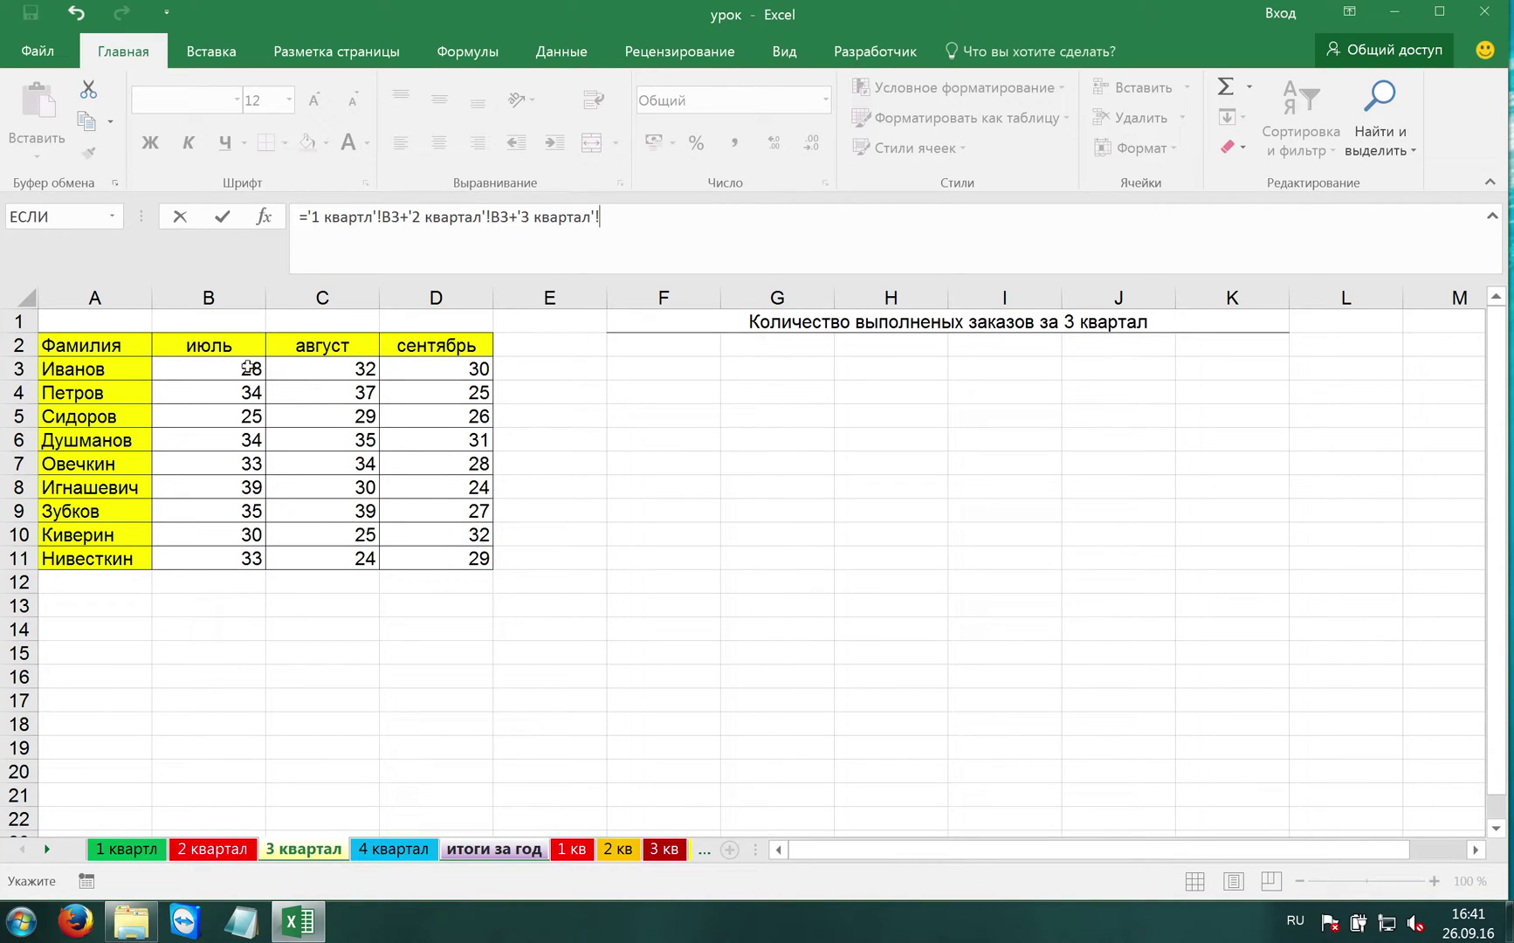
{"action": "left_click", "coordinate": [248, 368]}
{"action": "type", "text": "+"}
{"action": "left_click", "coordinate": [400, 849]}
{"action": "left_click", "coordinate": [229, 370]}
{"action": "left_click", "coordinate": [222, 217]}
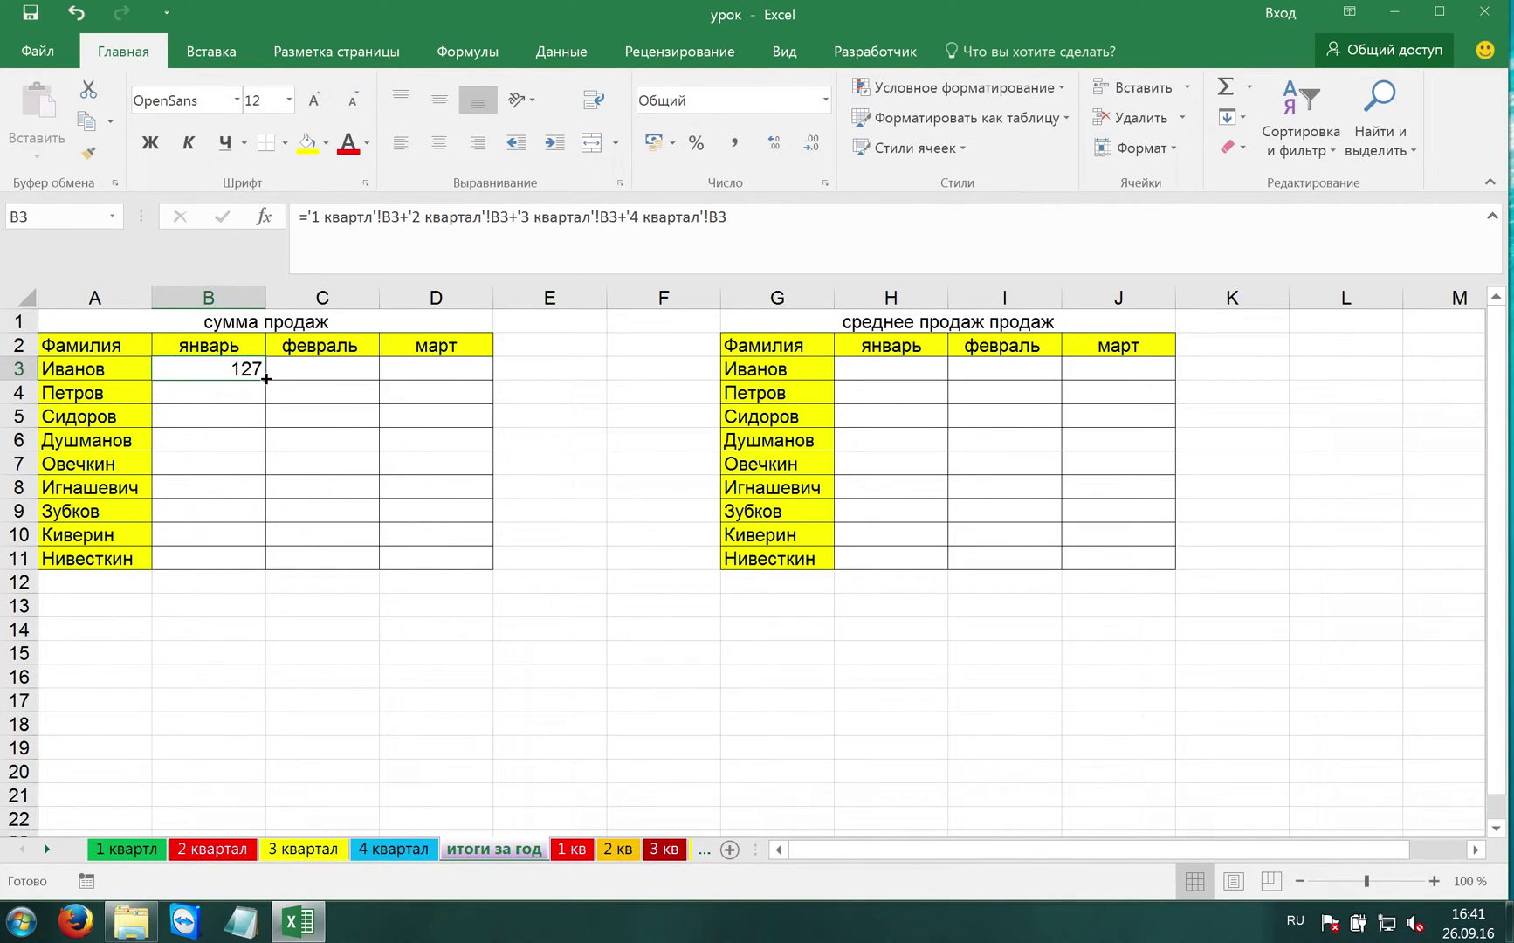
{"action": "mouse_move", "coordinate": [475, 374]}
{"action": "left_mouse_down"}
{"action": "mouse_move", "coordinate": [490, 383]}
{"action": "mouse_move", "coordinate": [498, 566]}
{"action": "left_mouse_up"}
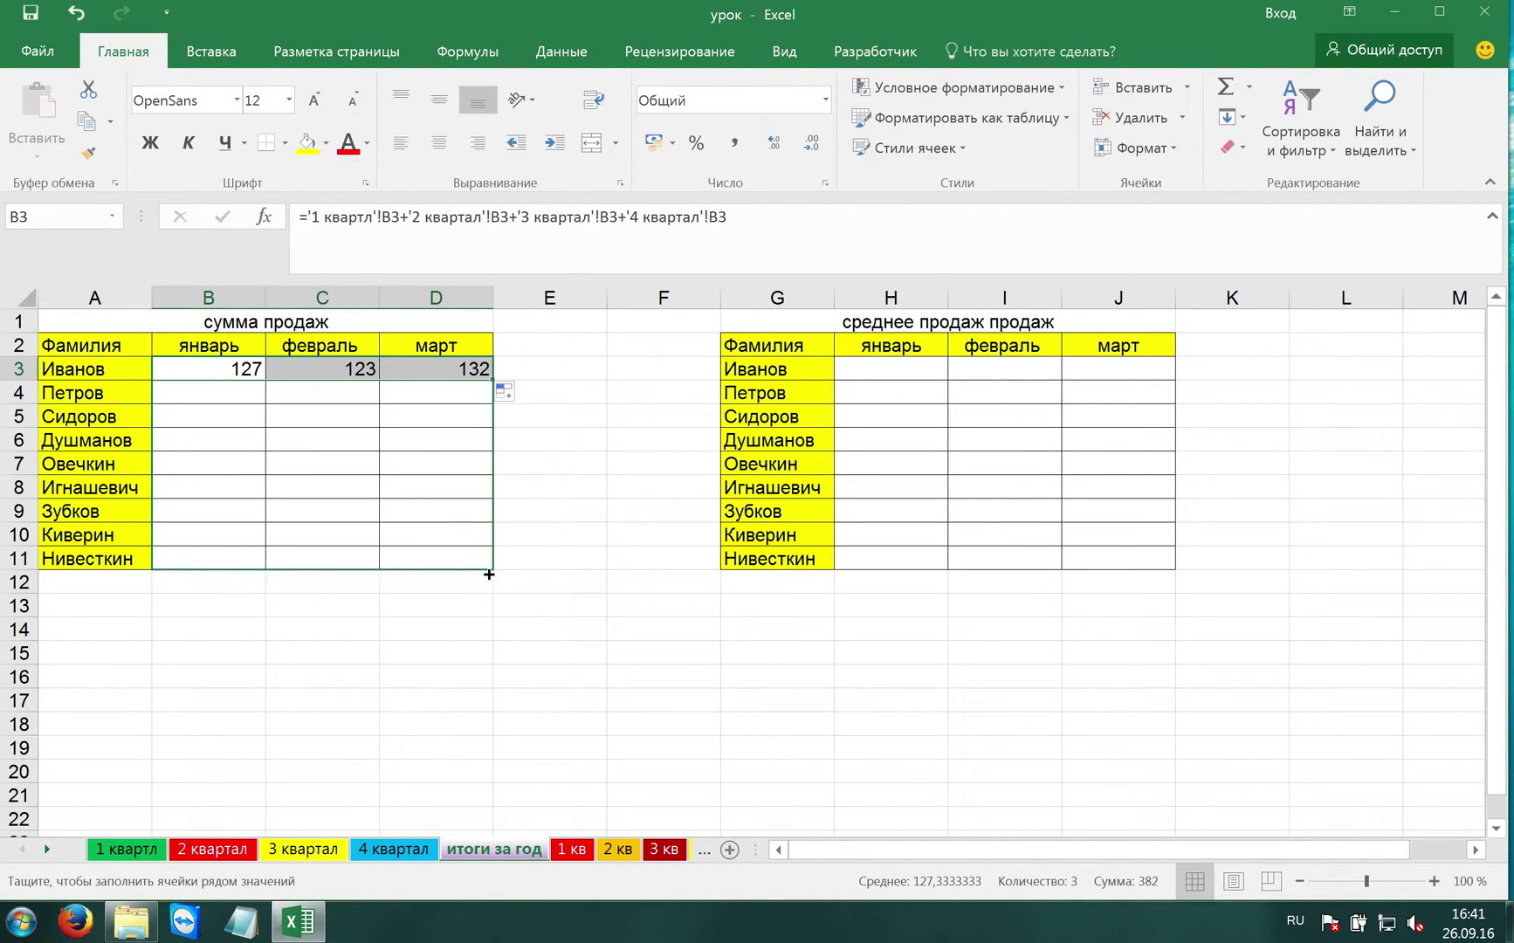
{"action": "left_click", "coordinate": [576, 381]}
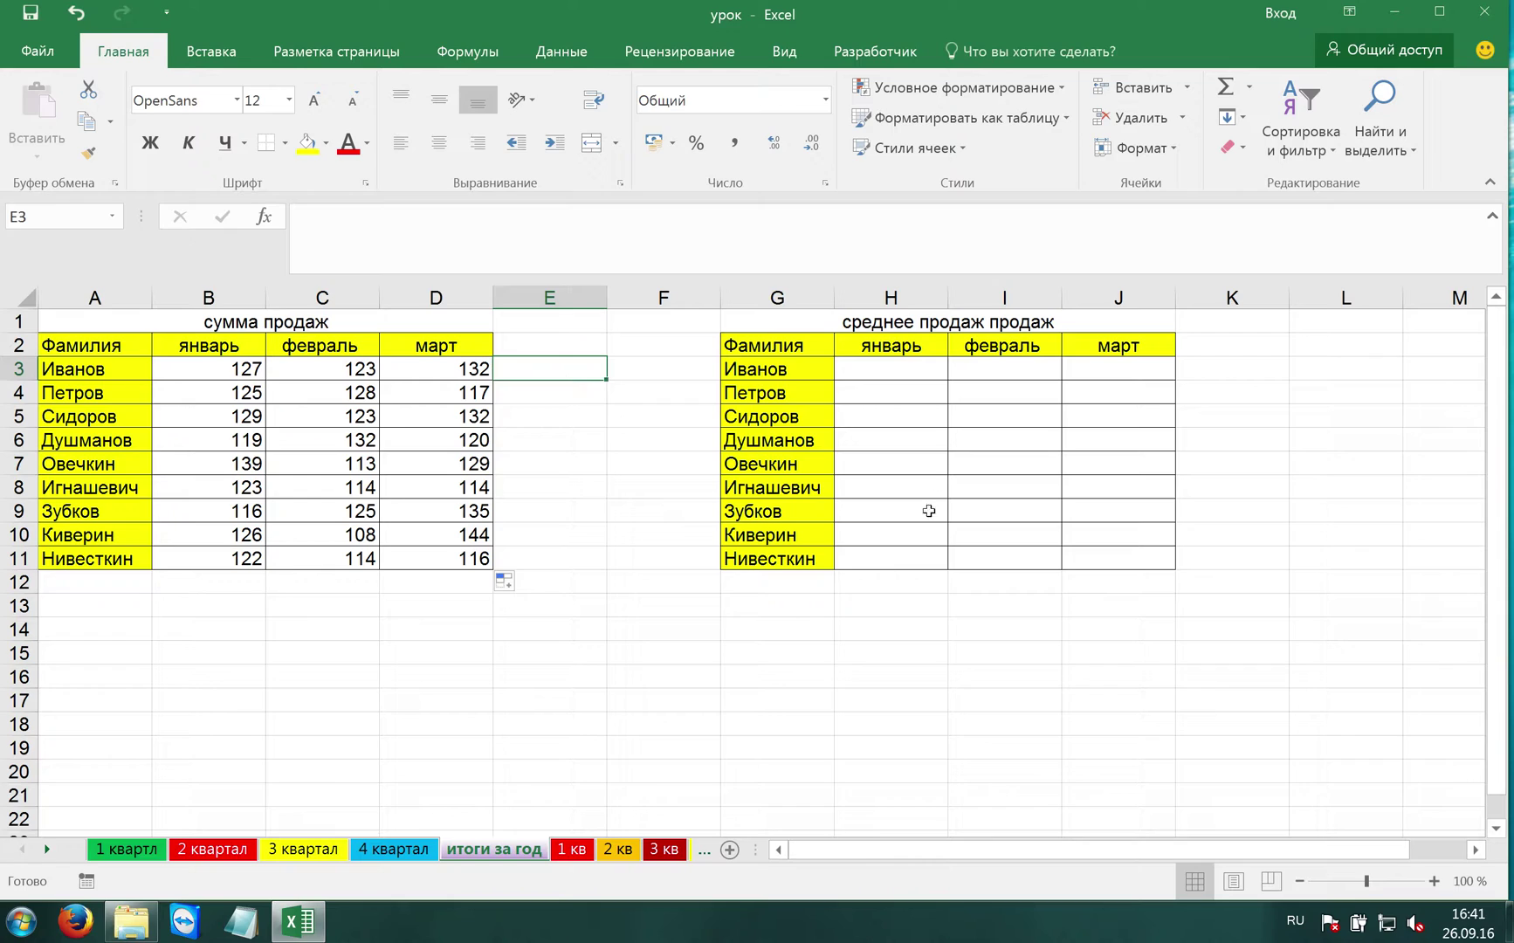
Insert an AutoSum Среднее formula in H3 and delete its default B3:G3 range.
{"action": "left_click", "coordinate": [896, 375]}
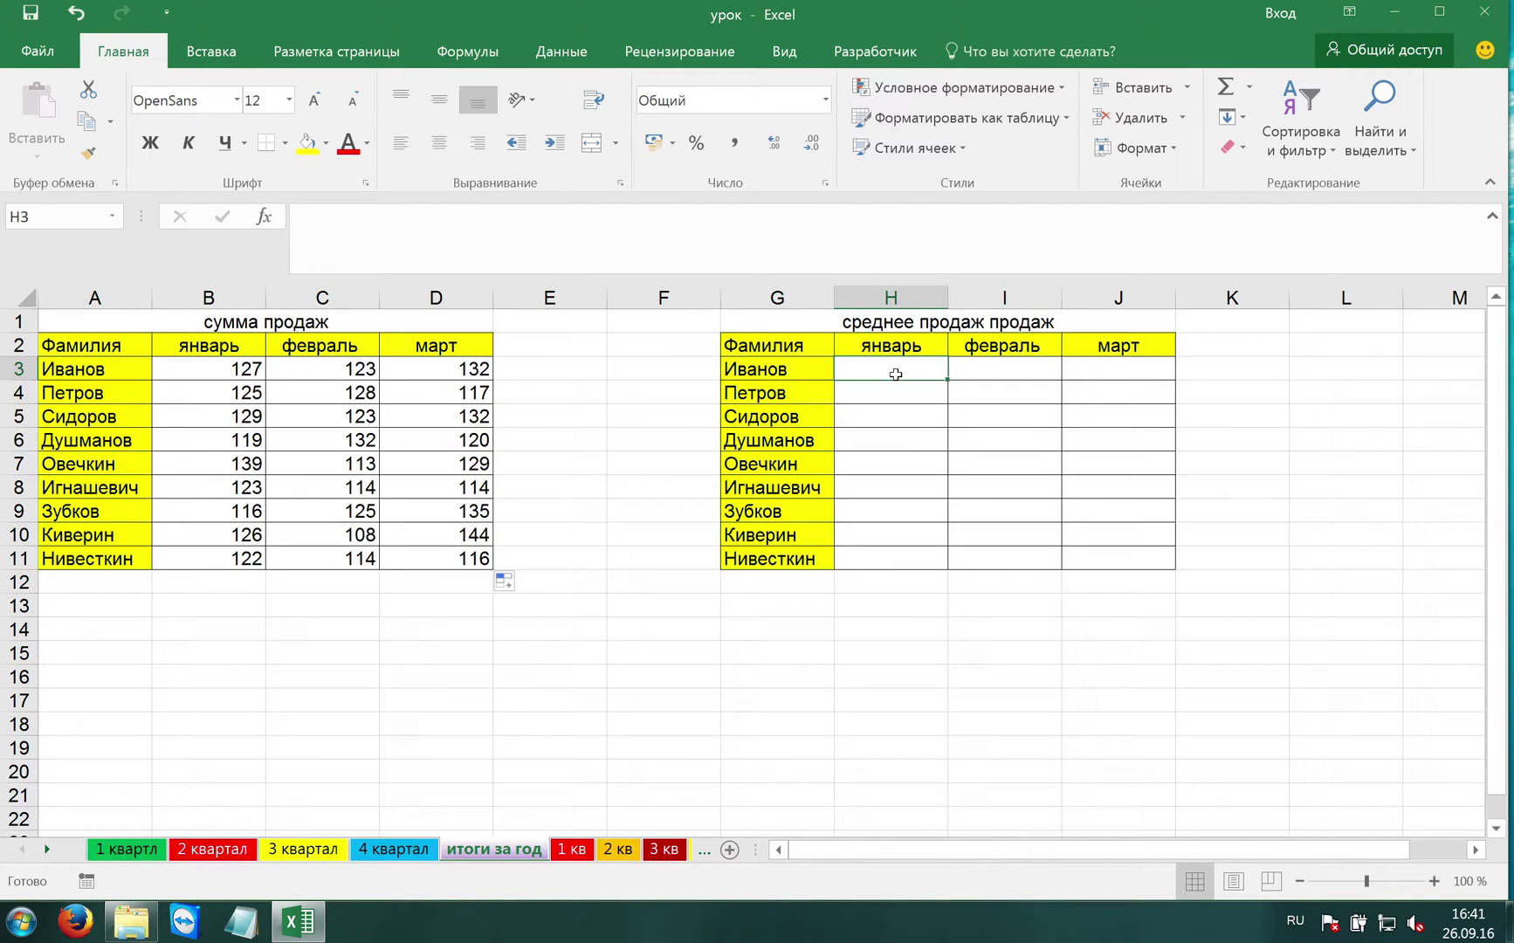
{"action": "left_click", "coordinate": [1251, 88]}
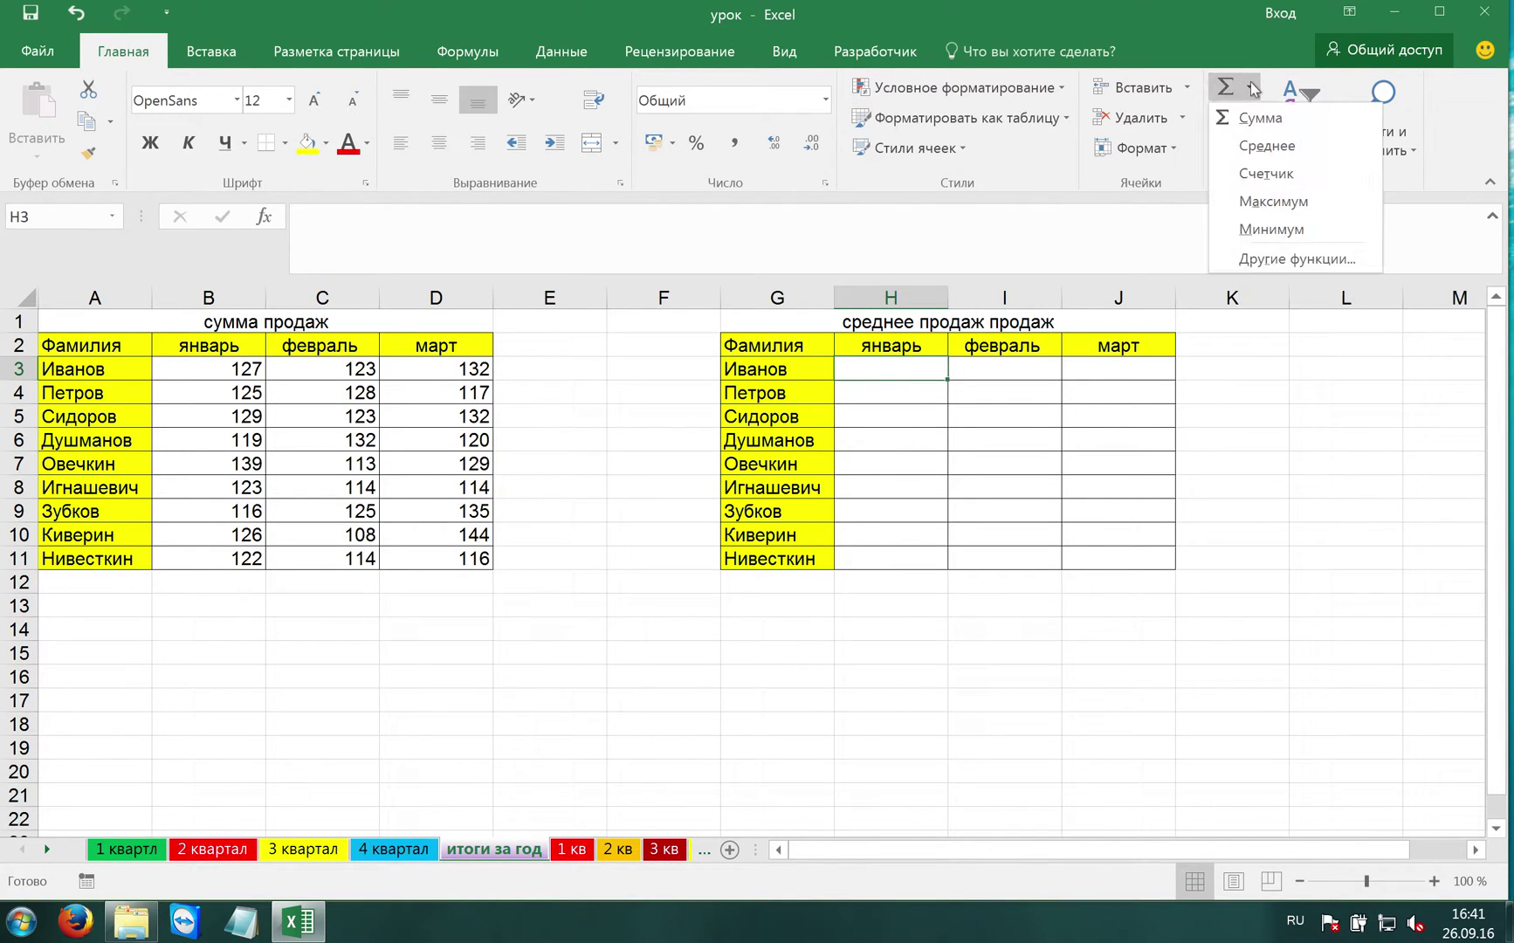
{"action": "left_click", "coordinate": [1268, 146]}
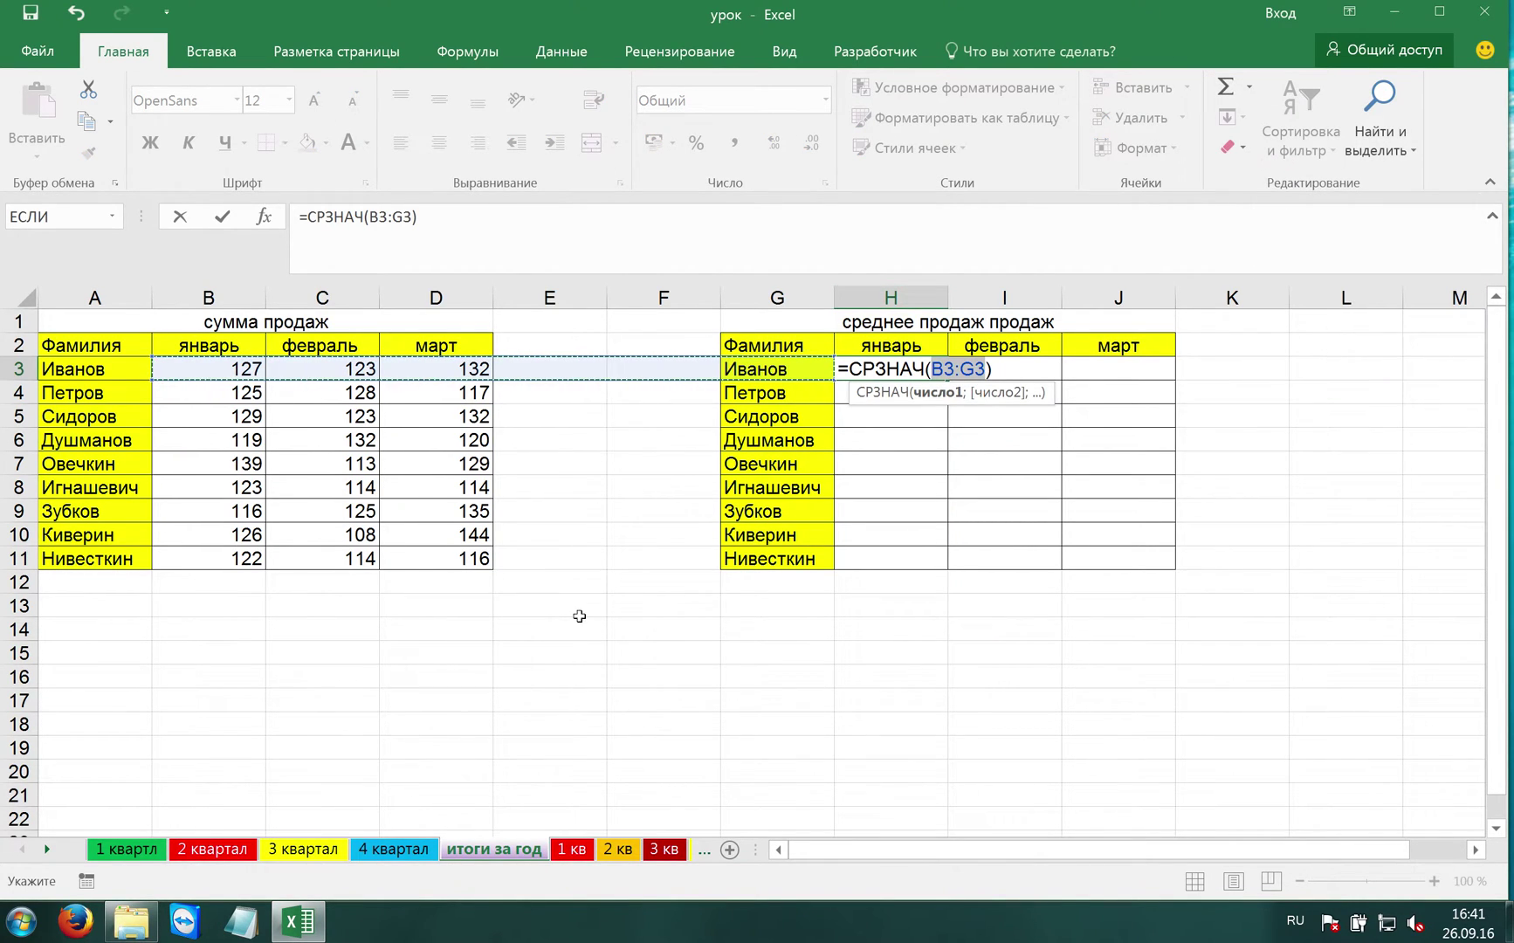
{"action": "double_click", "coordinate": [397, 217]}
{"action": "left_click_drag", "start_coordinate": [397, 216], "coordinate": [411, 216]}
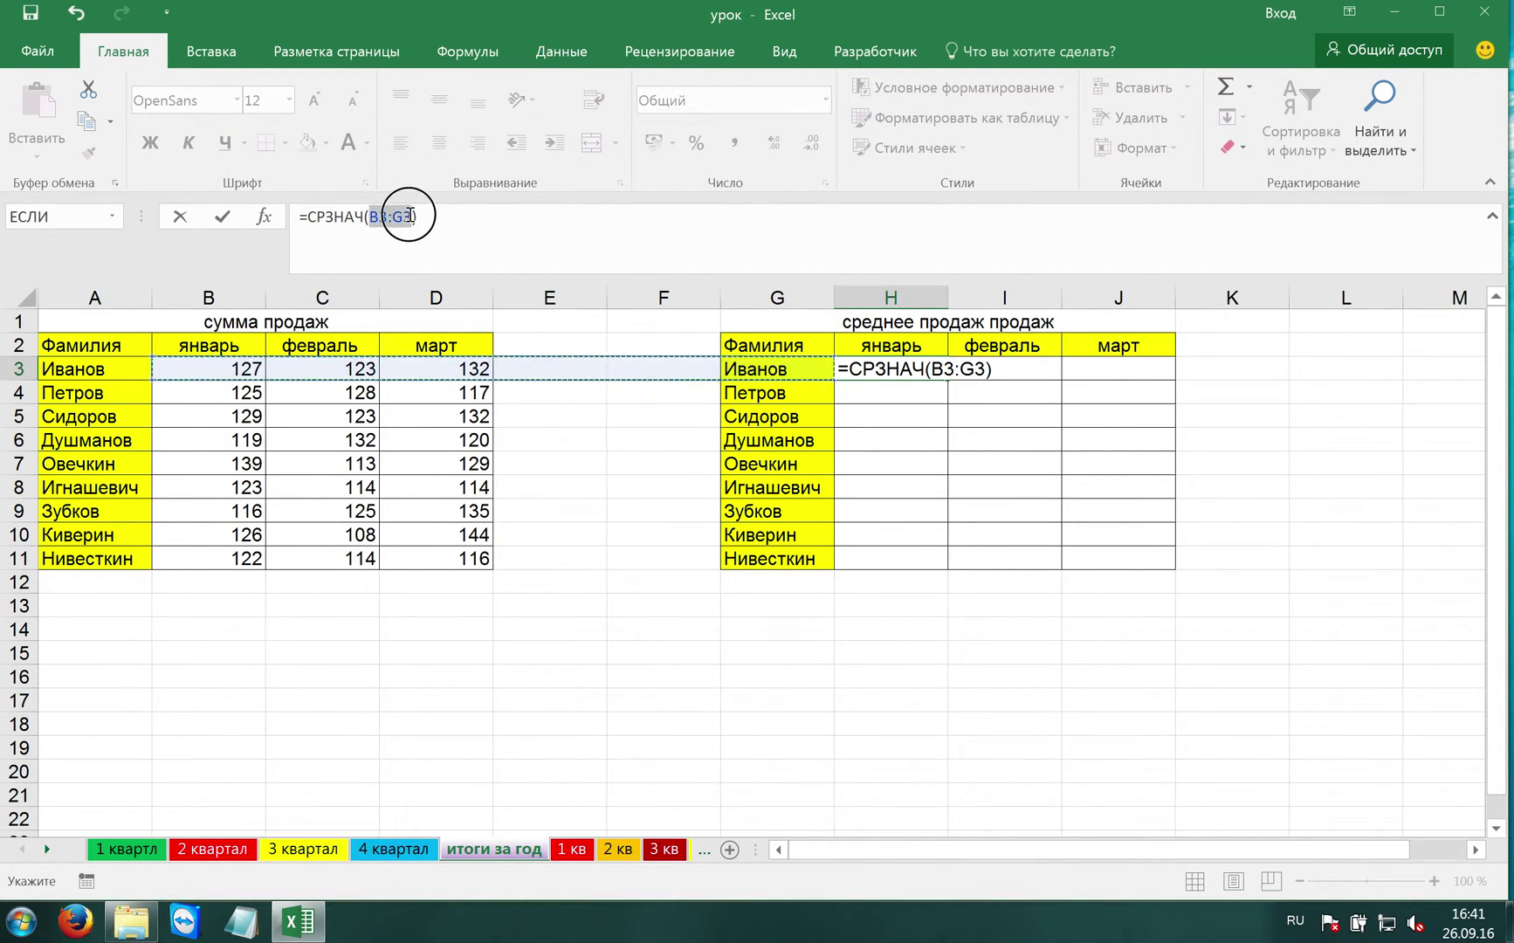
{"action": "key", "text": "BackSpace"}
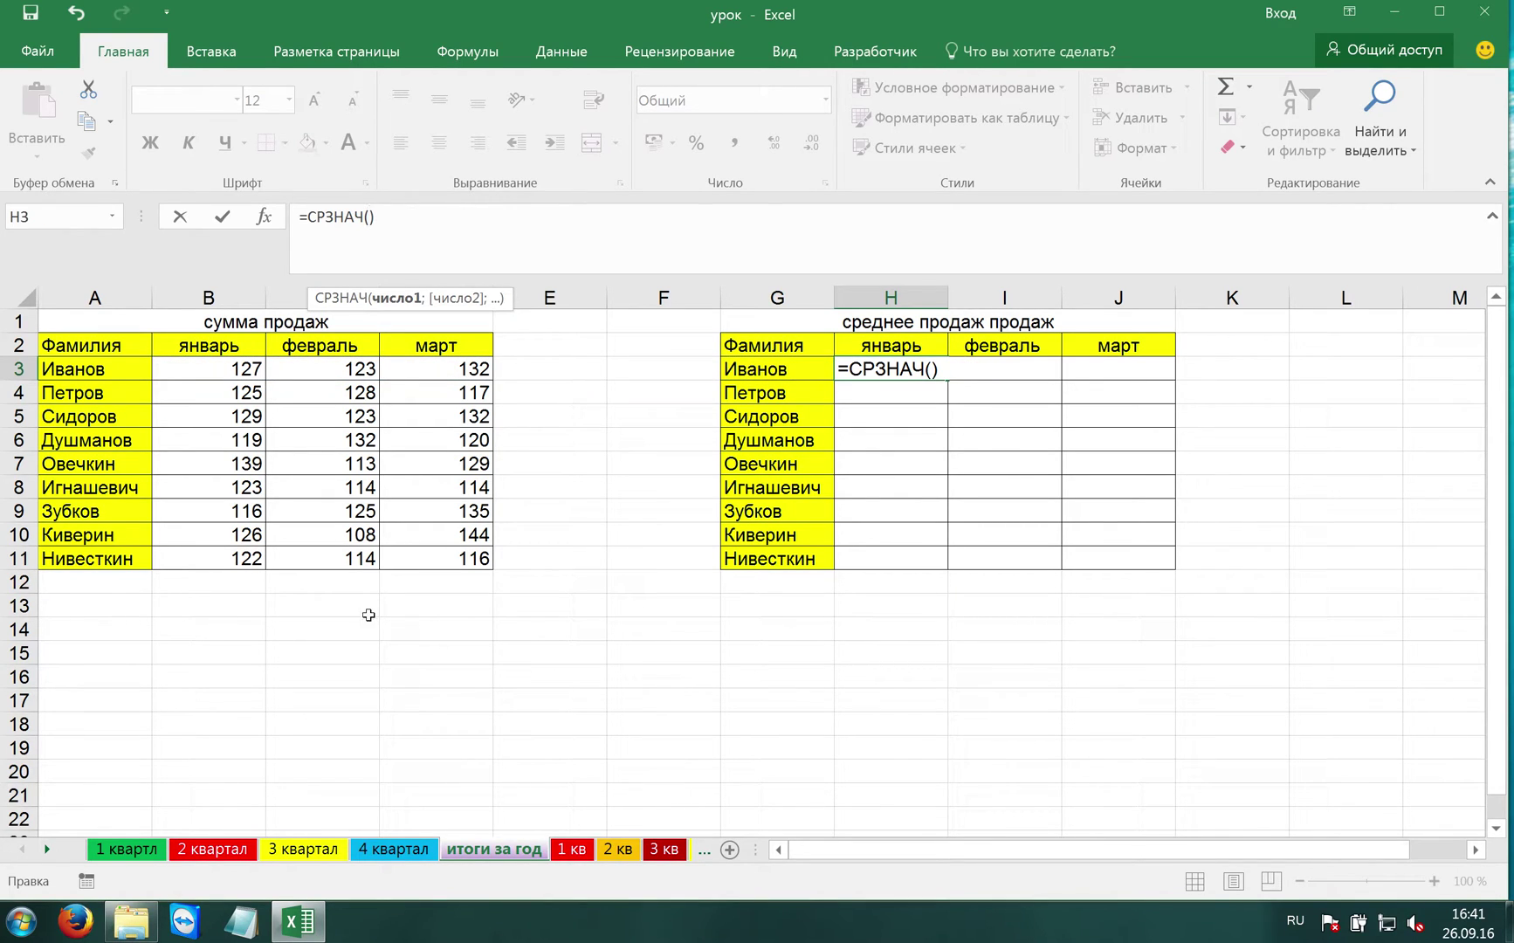
Average B3 across '1 квартл:4 квартал' and fill the formula to H3:J11.
{"action": "left_click", "coordinate": [130, 859]}
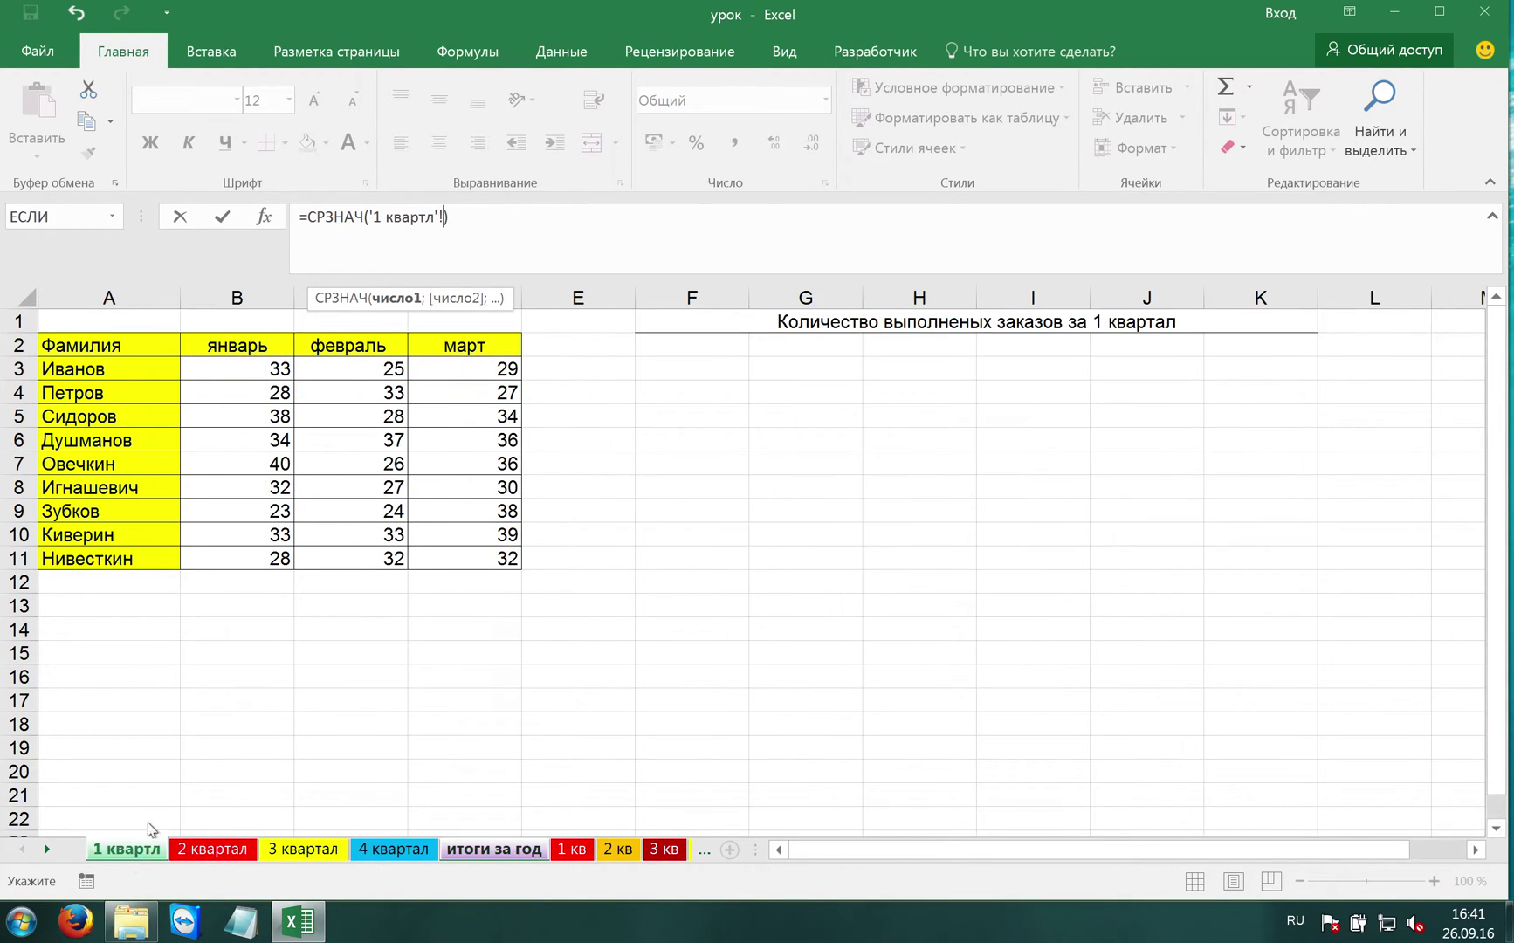
{"action": "left_click", "coordinate": [257, 363]}
{"action": "left_click", "coordinate": [400, 858]}
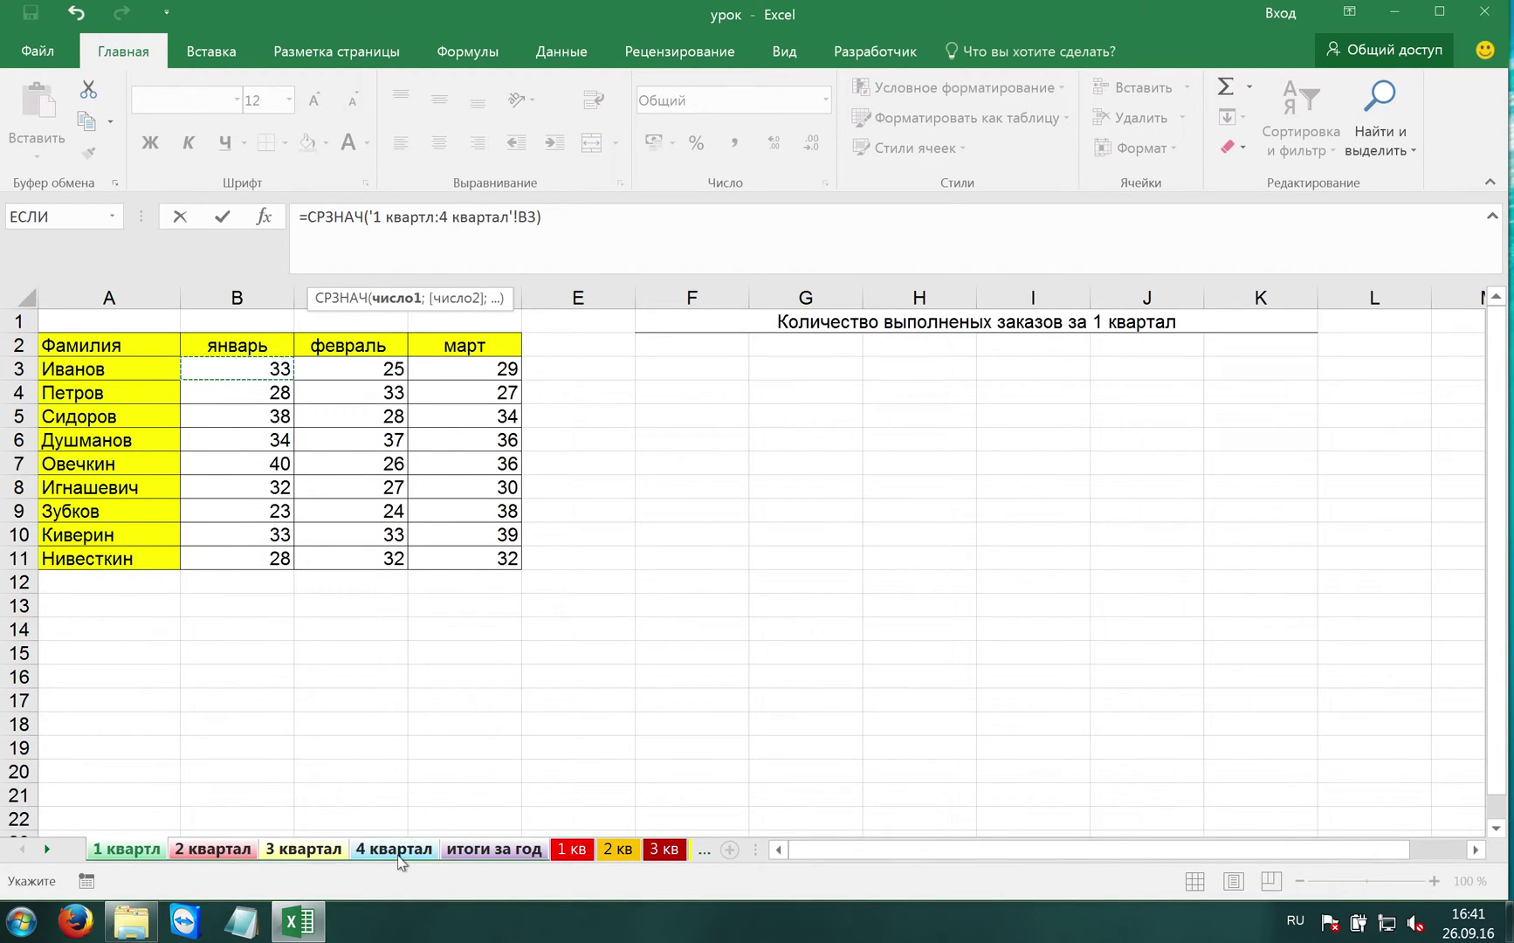
{"action": "left_click", "coordinate": [223, 216]}
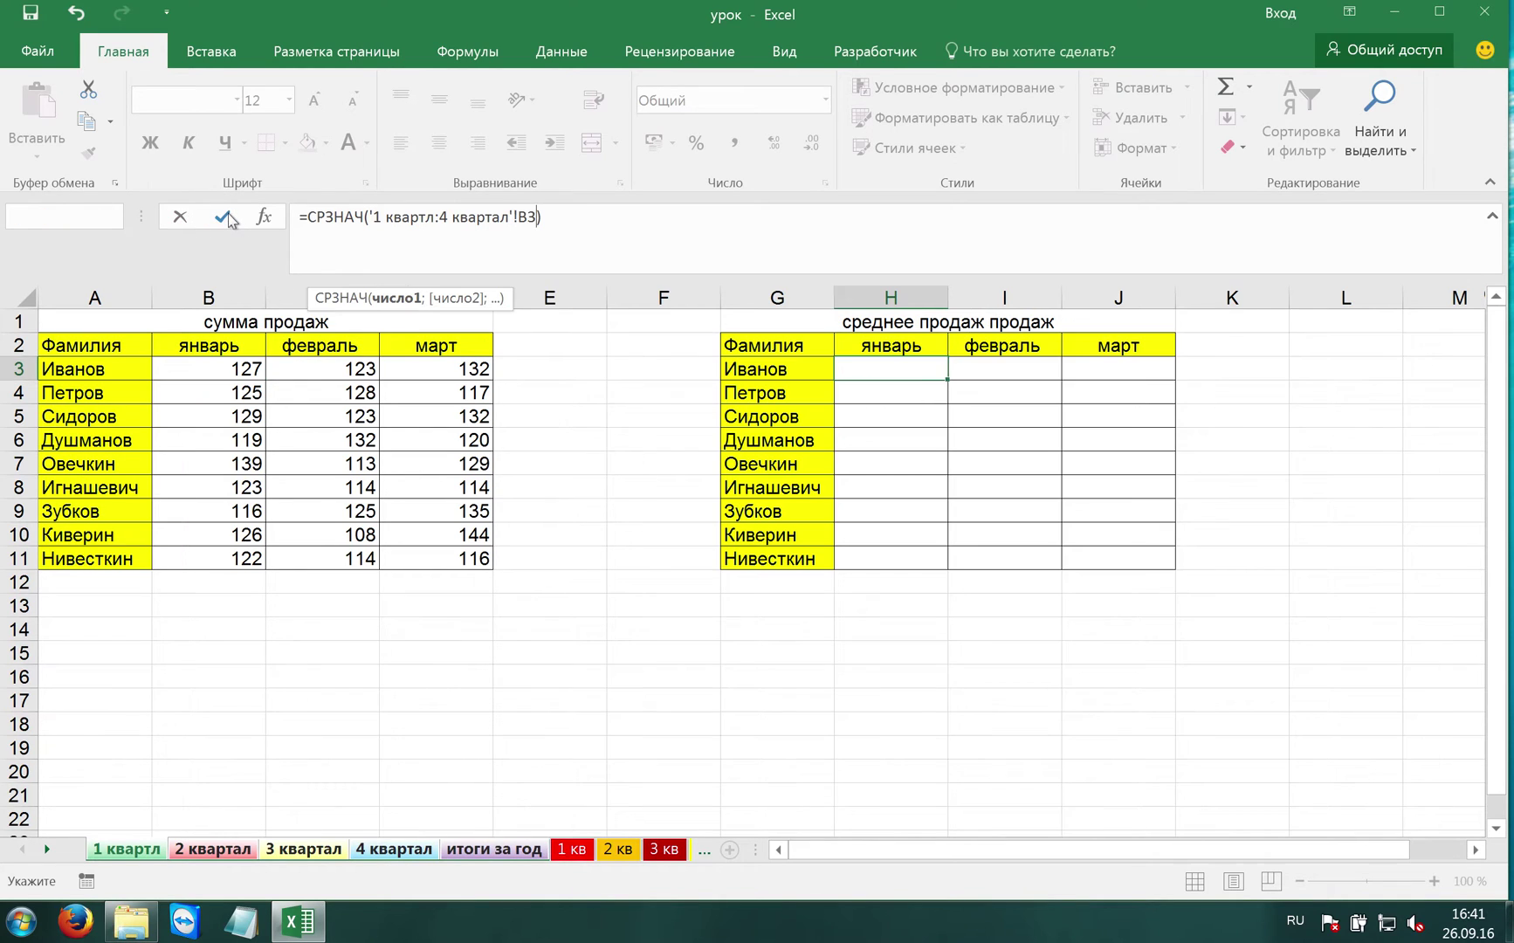
{"action": "left_click_drag", "start_coordinate": [944, 382], "coordinate": [945, 572]}
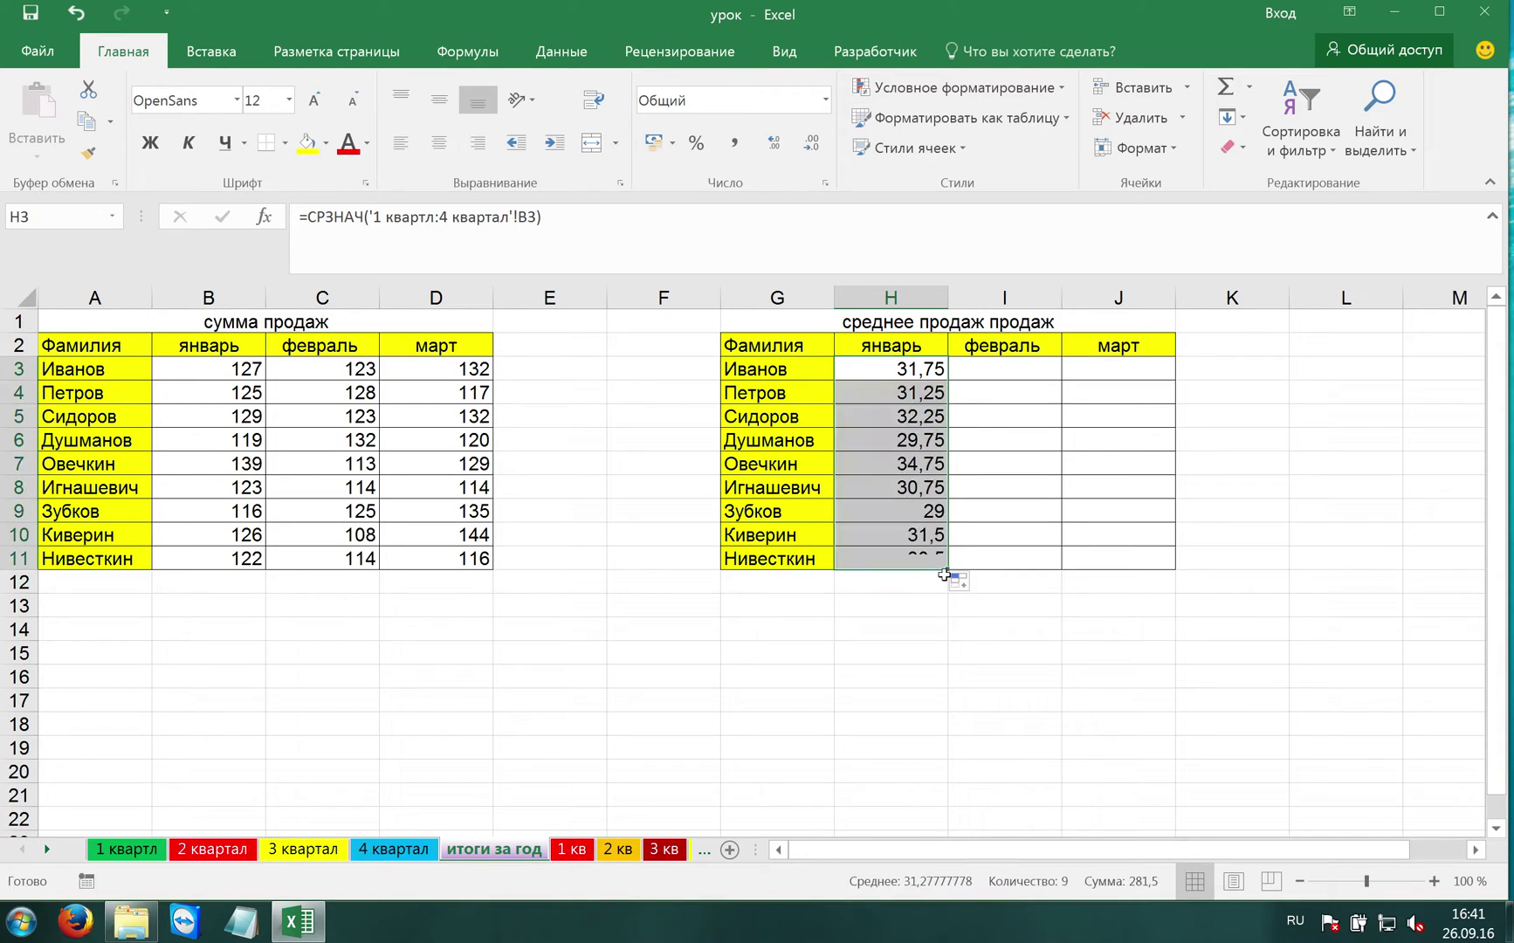
{"action": "left_click_drag", "start_coordinate": [945, 570], "coordinate": [1156, 562]}
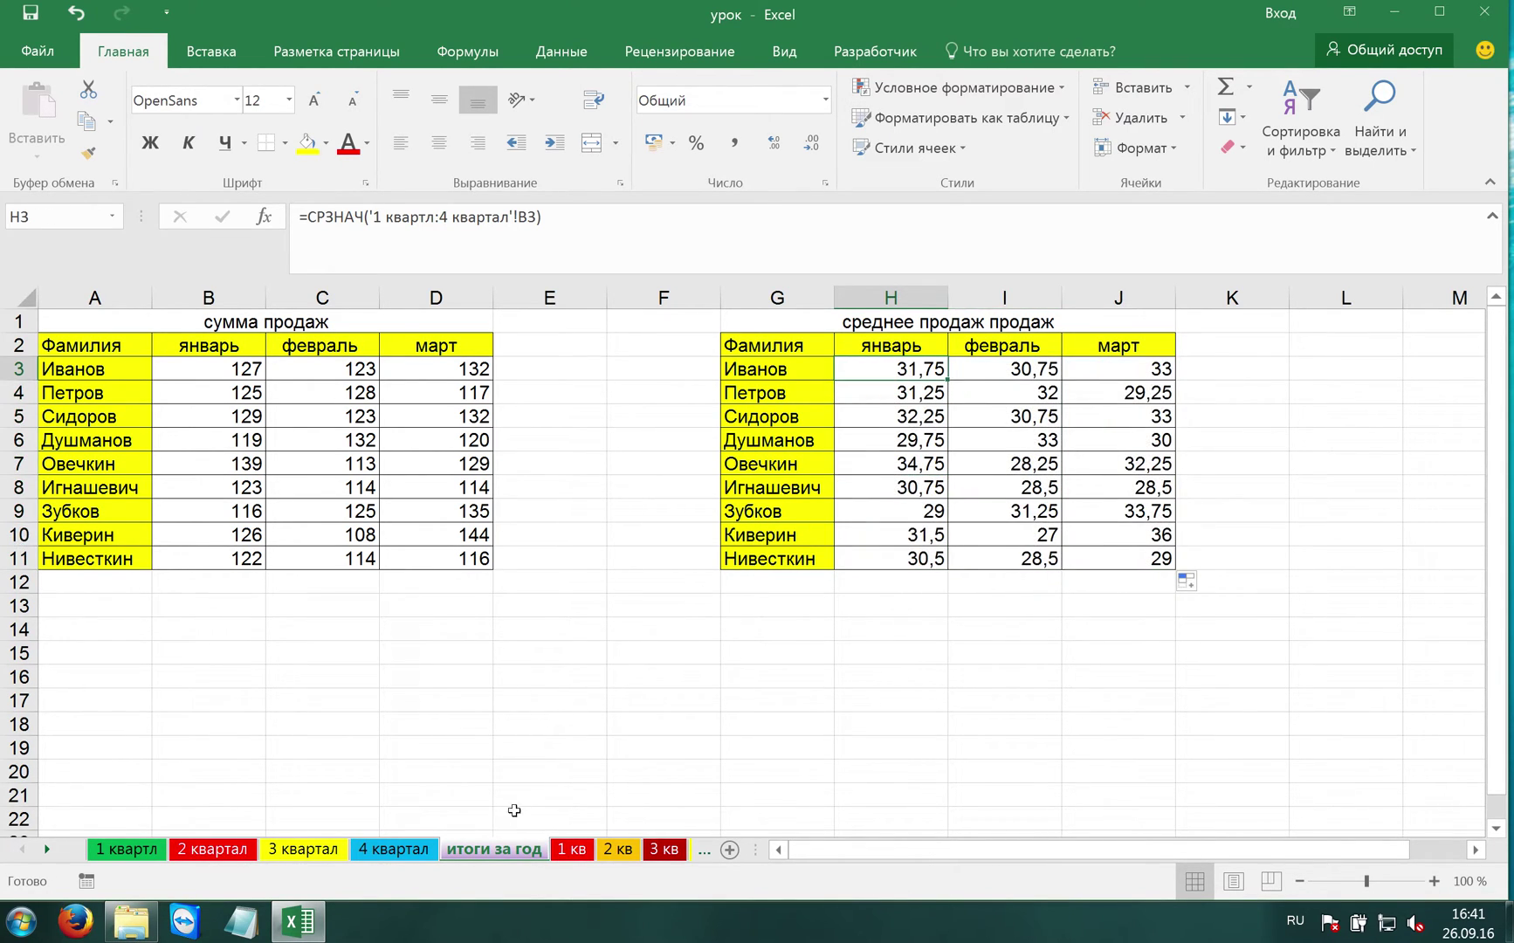
Look through the 1 кв to 4 кв sheets, then go to the empty итог sheet.
{"action": "left_click", "coordinate": [568, 850]}
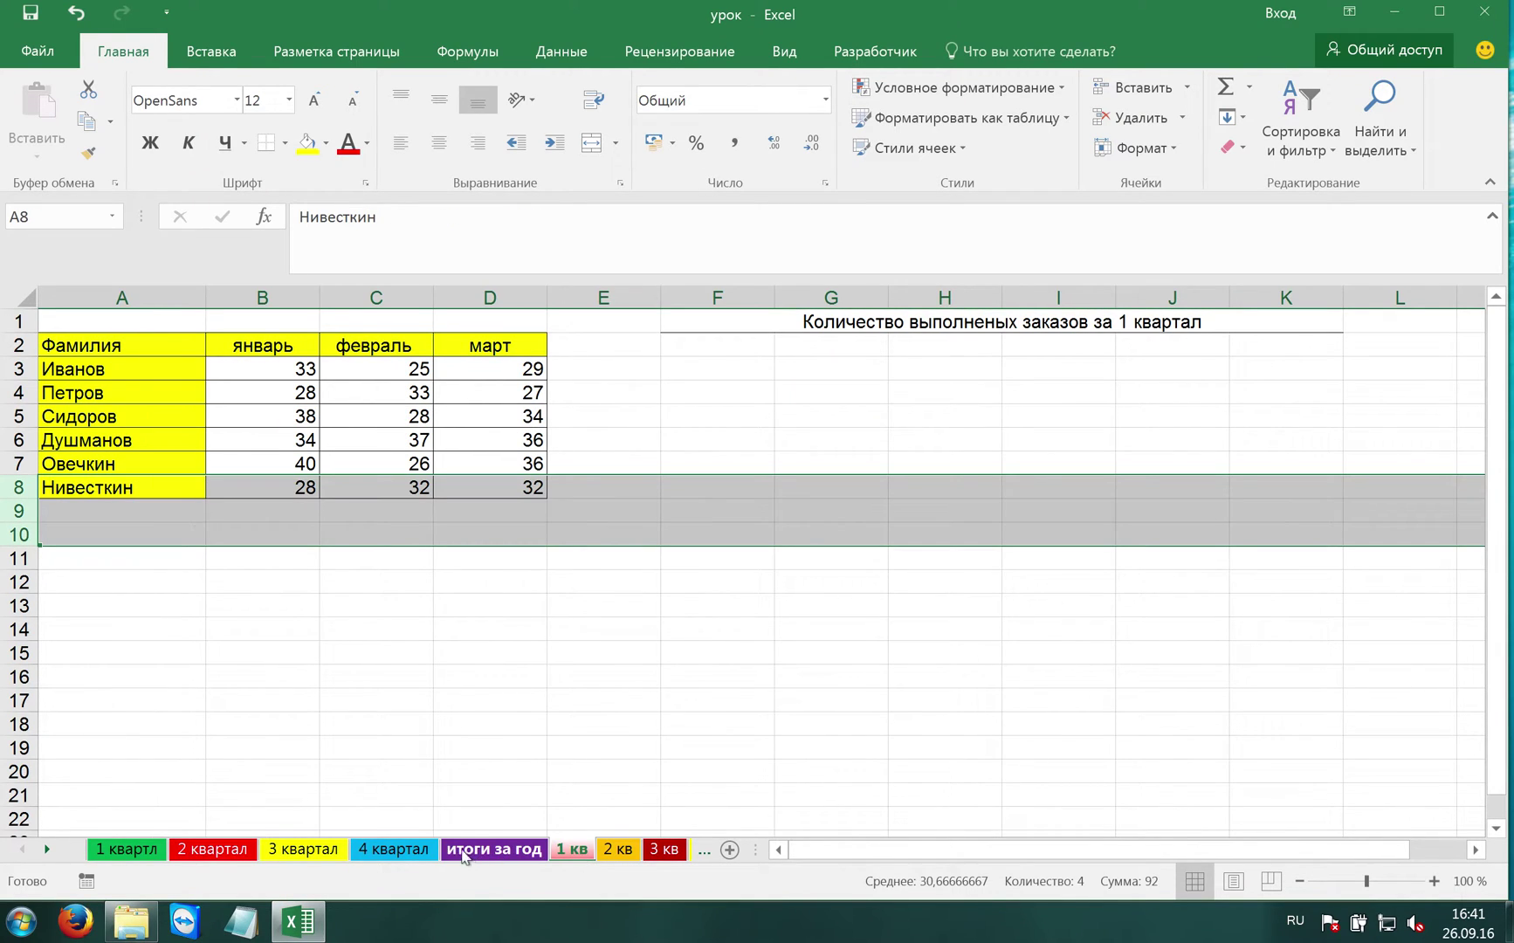
{"action": "left_click", "coordinate": [395, 439]}
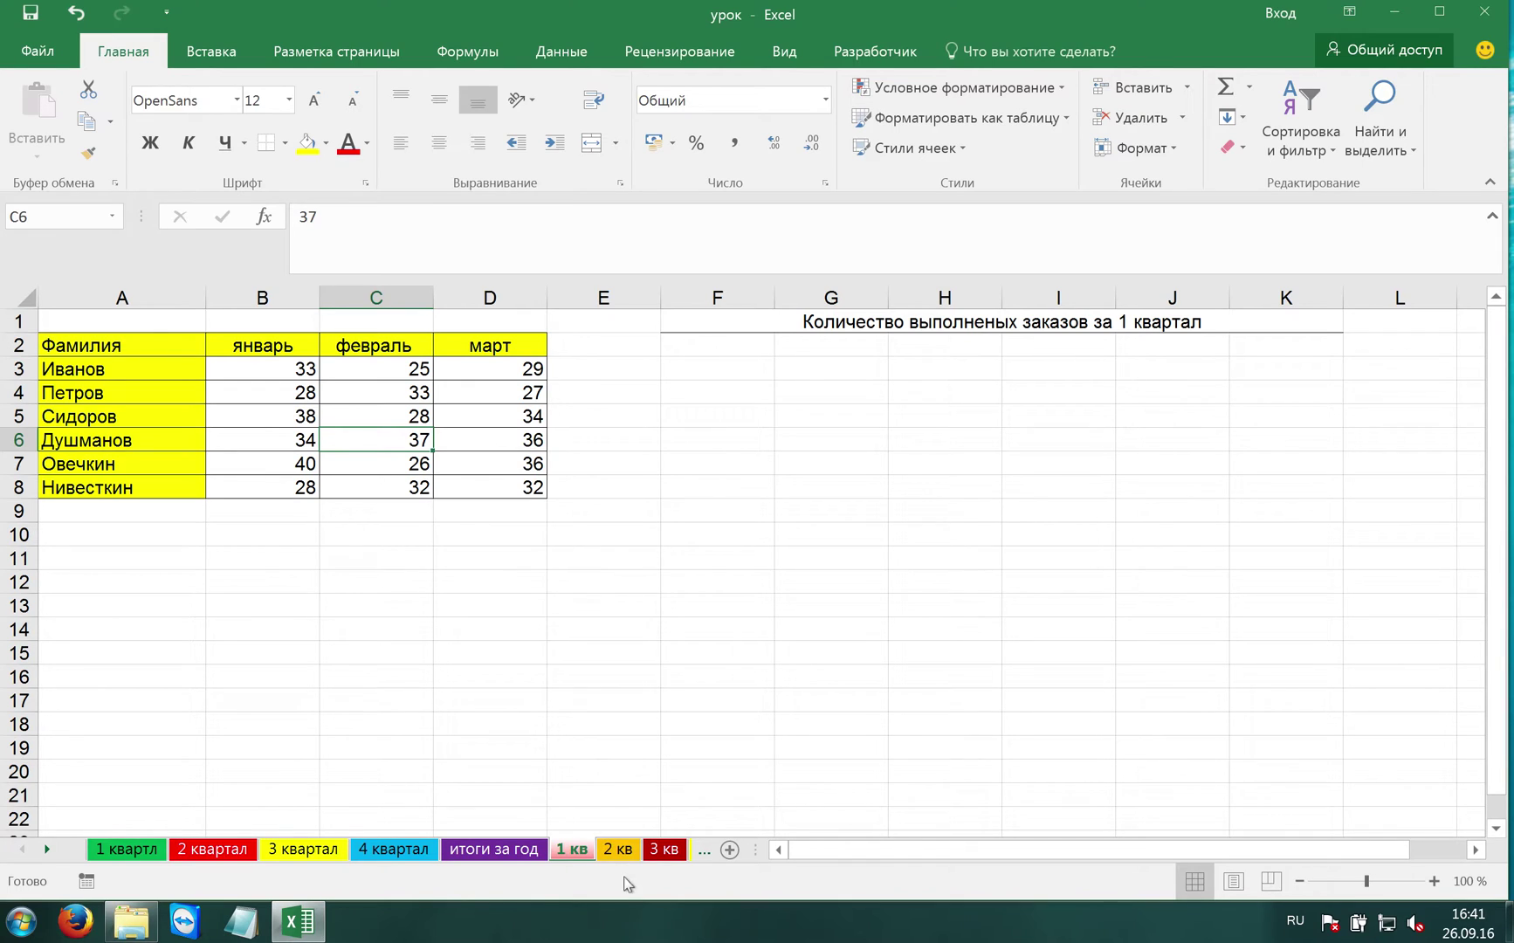
{"action": "left_click", "coordinate": [618, 850]}
{"action": "left_click", "coordinate": [668, 852]}
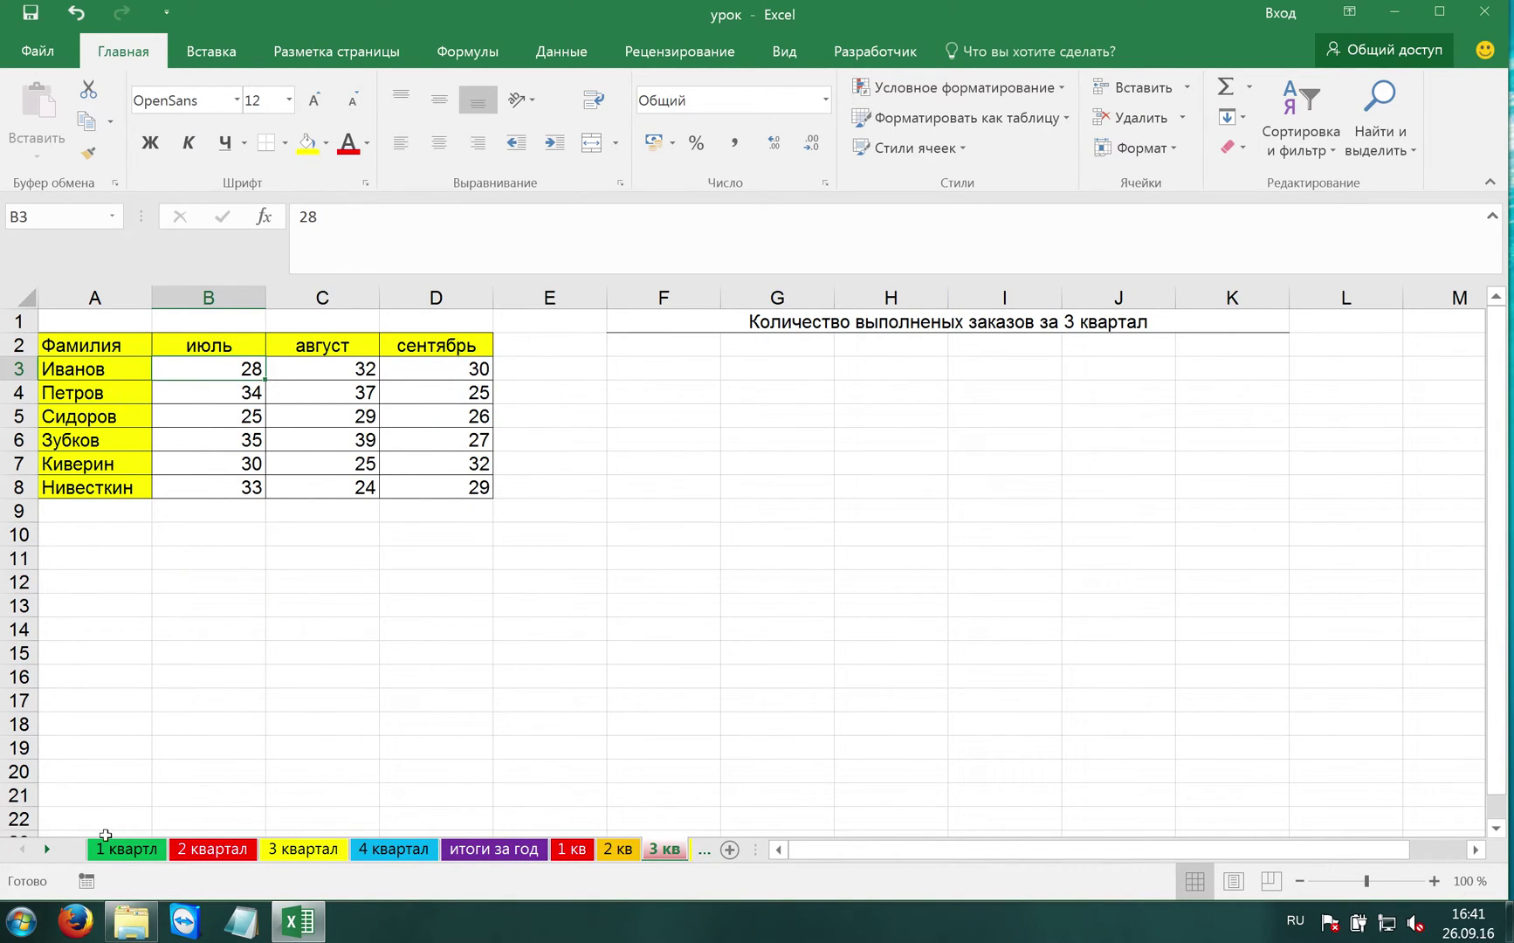
{"action": "left_click", "coordinate": [46, 849]}
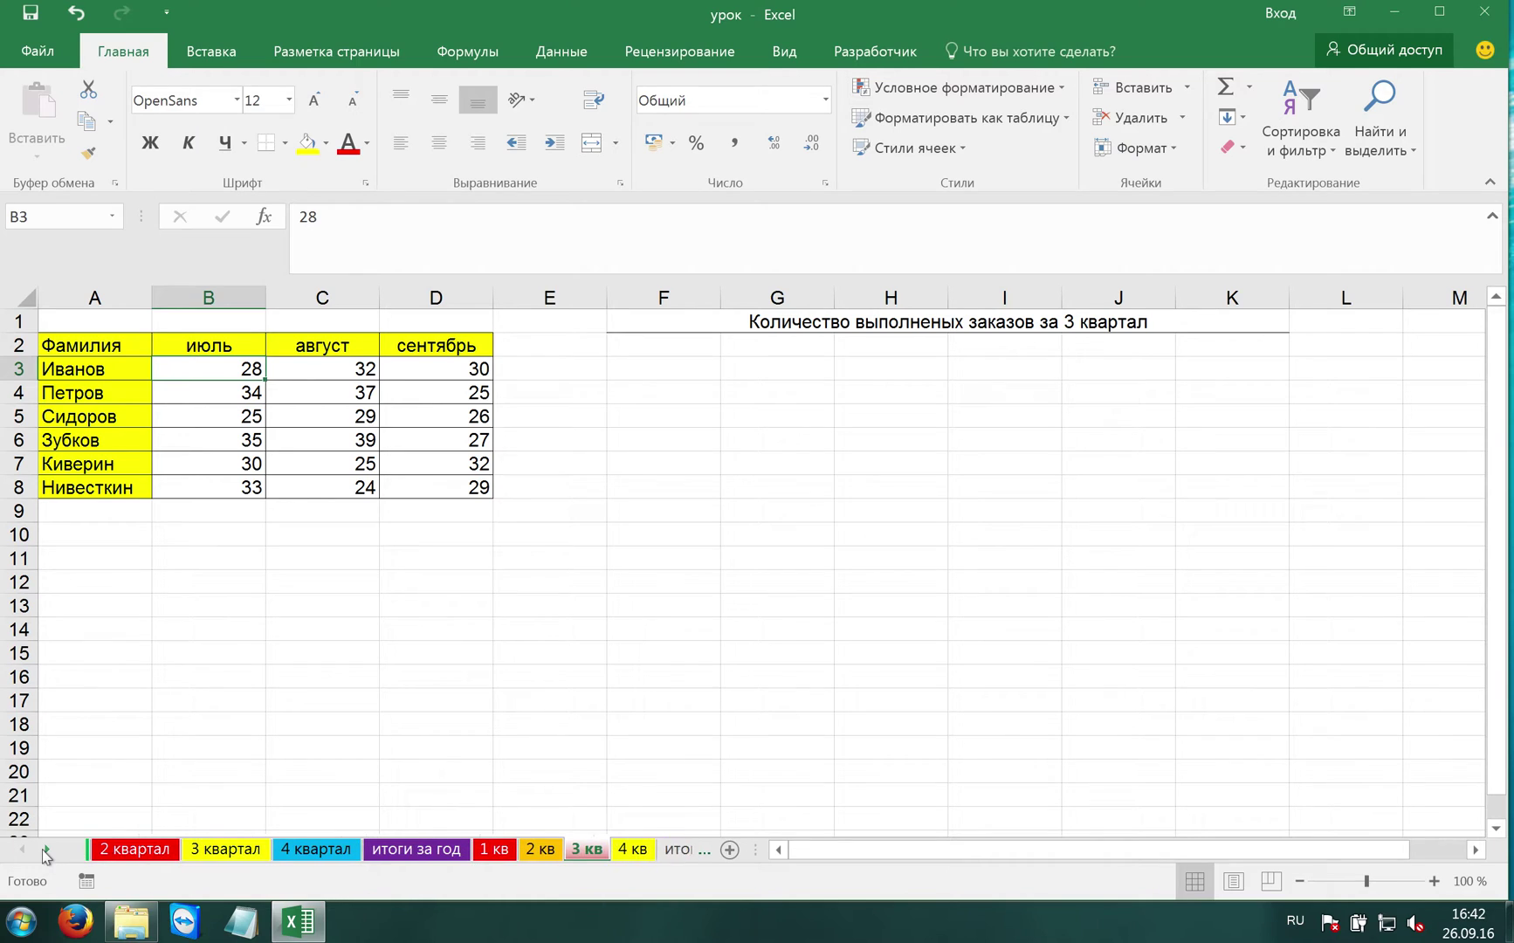
{"action": "left_click", "coordinate": [635, 852]}
{"action": "left_click", "coordinate": [664, 852]}
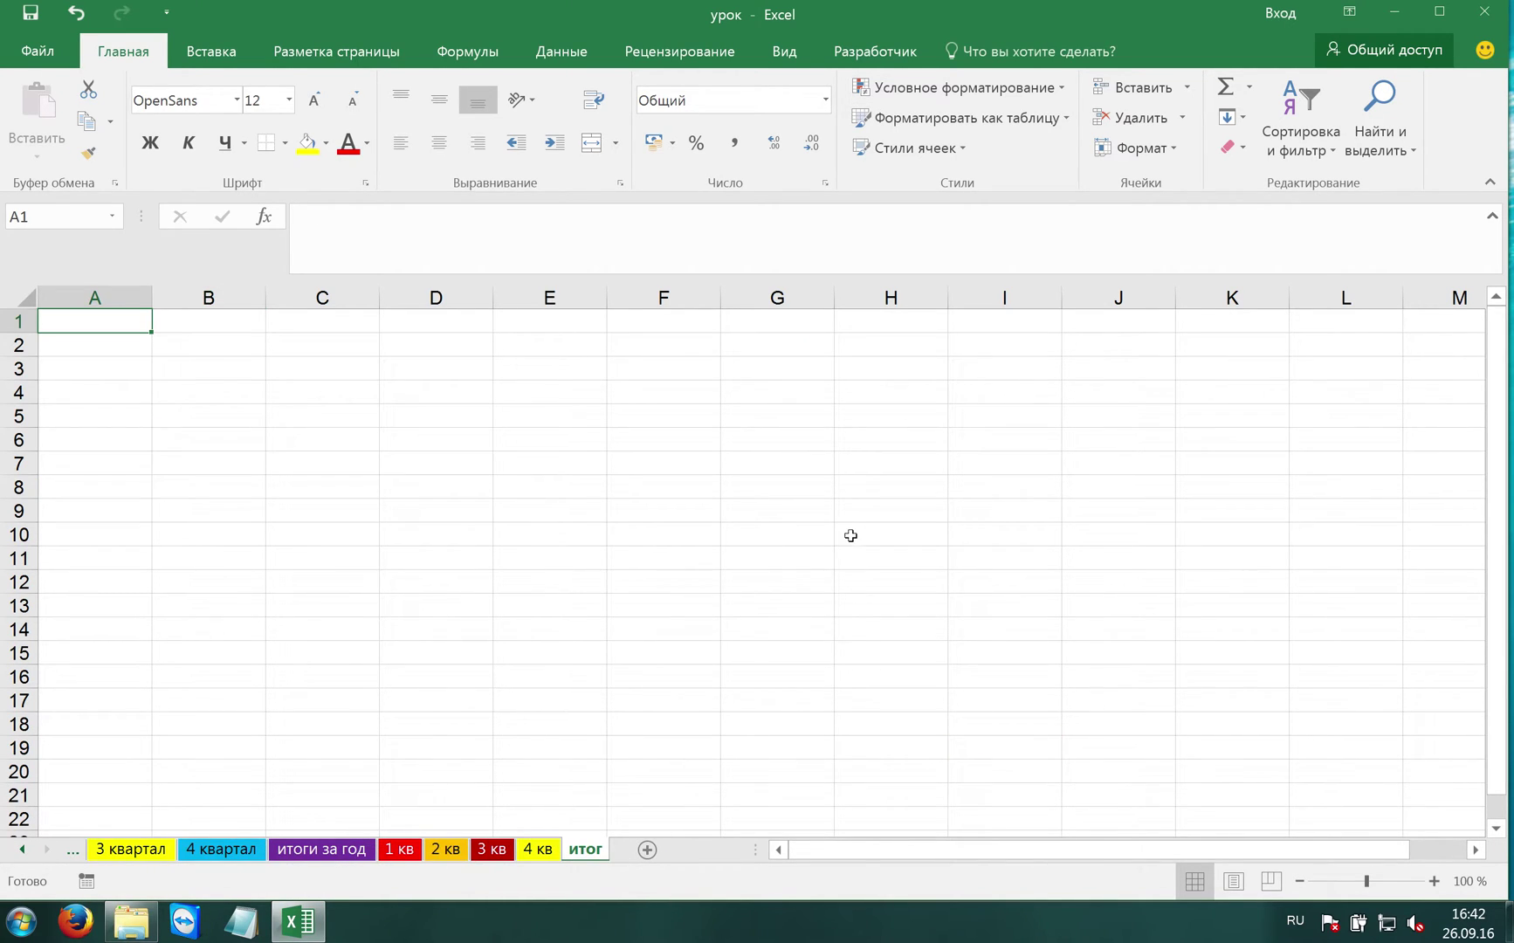
In Data > Consolidate, add 1 кв A2:D8 and 2 кв A2:D9 as references.
{"action": "left_click", "coordinate": [559, 55]}
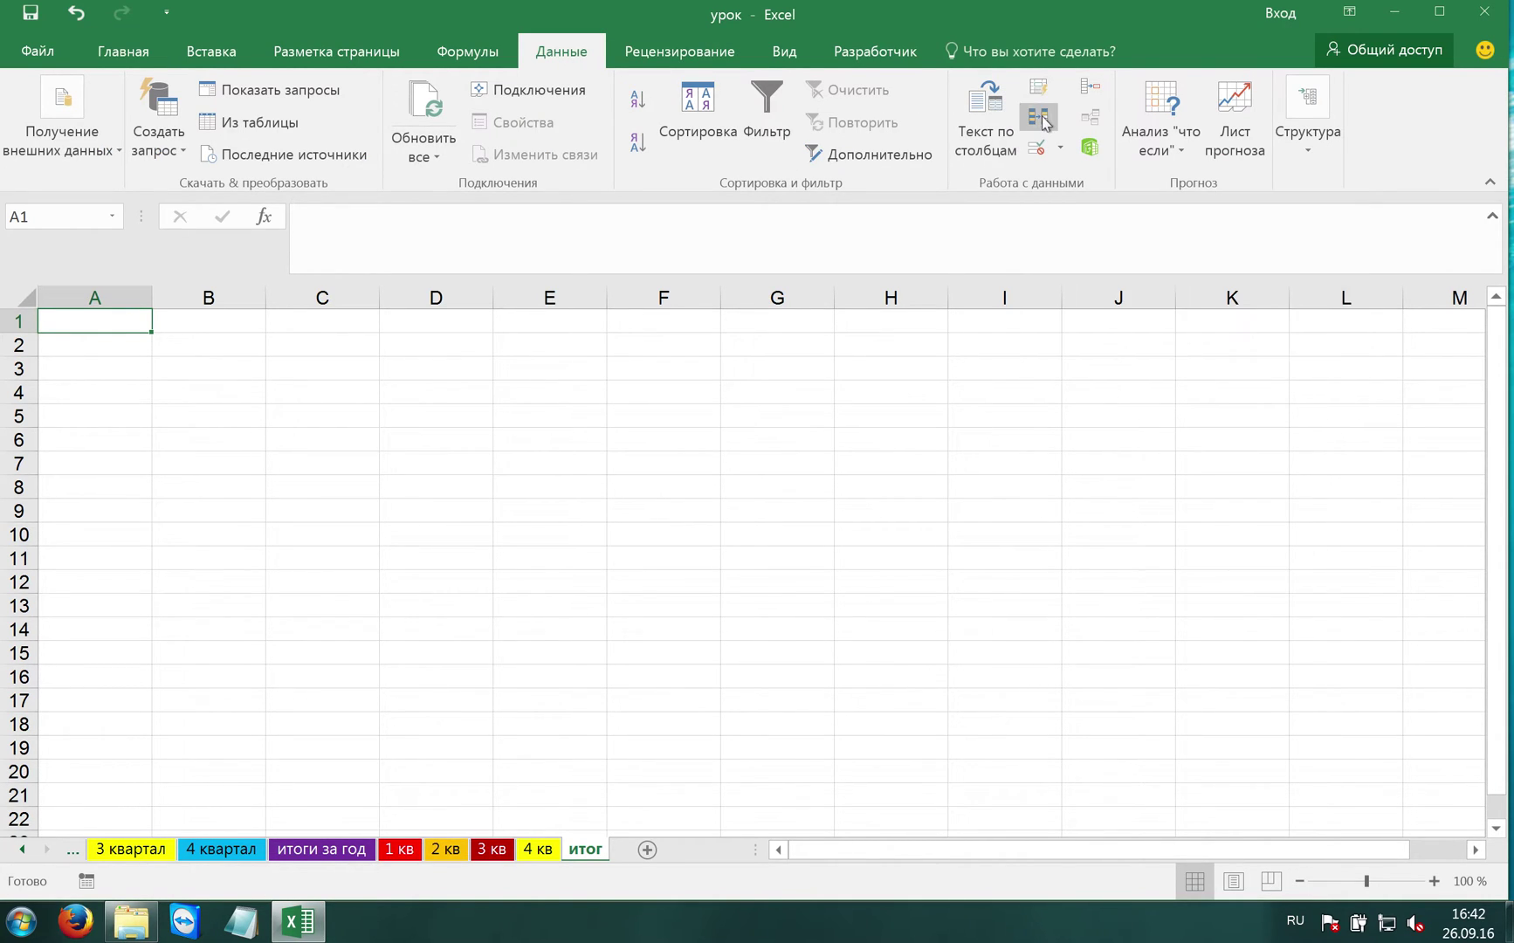
{"action": "left_click", "coordinate": [1090, 88]}
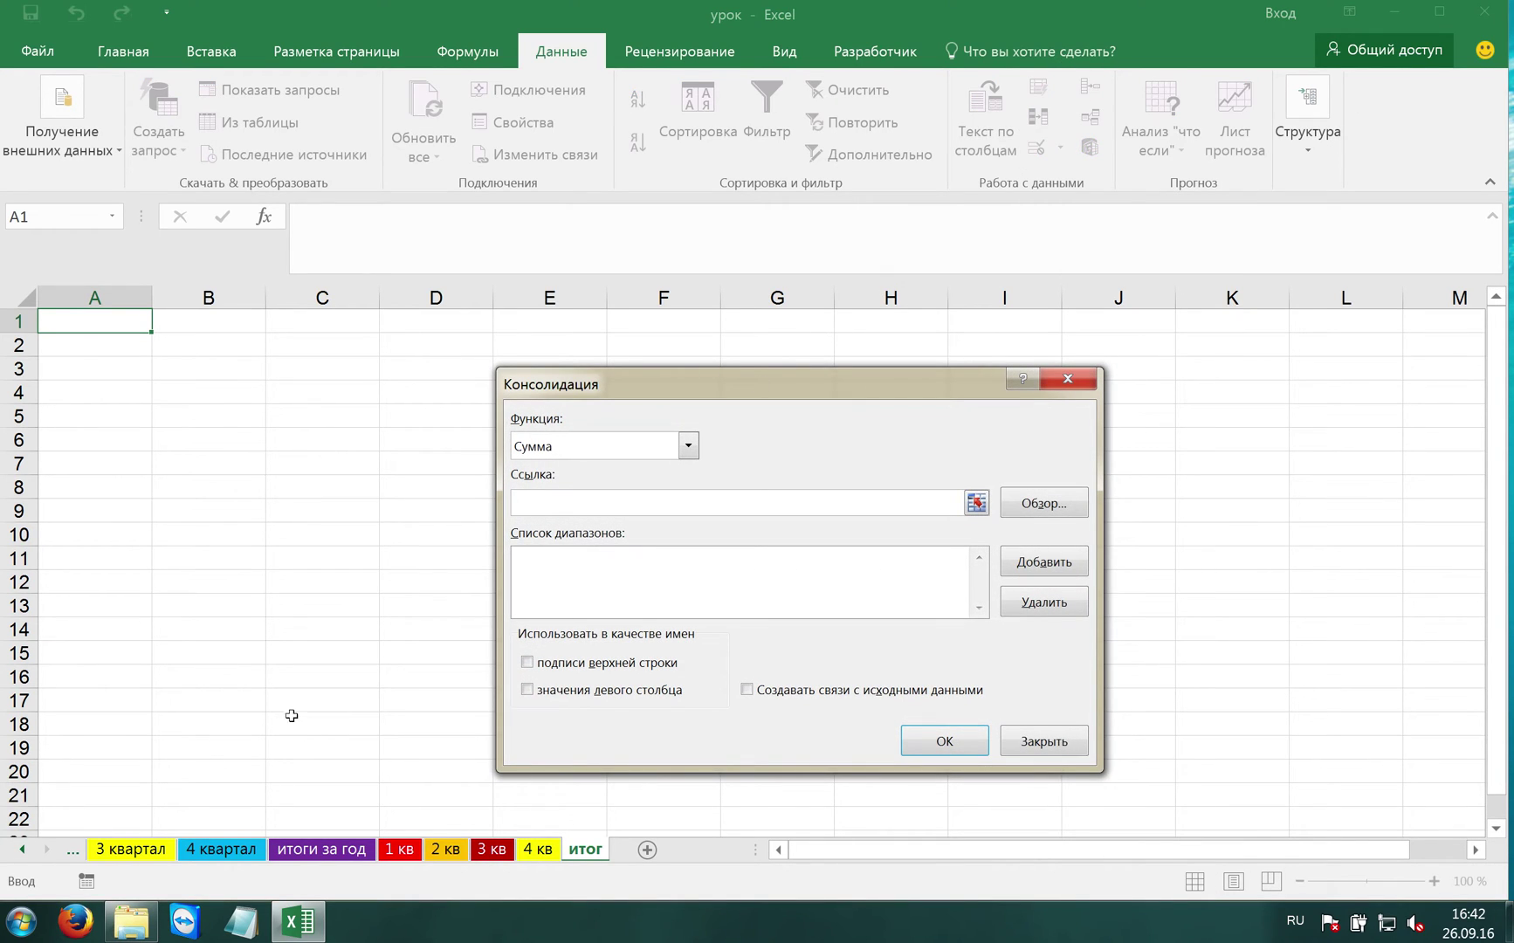
{"action": "left_click", "coordinate": [399, 849]}
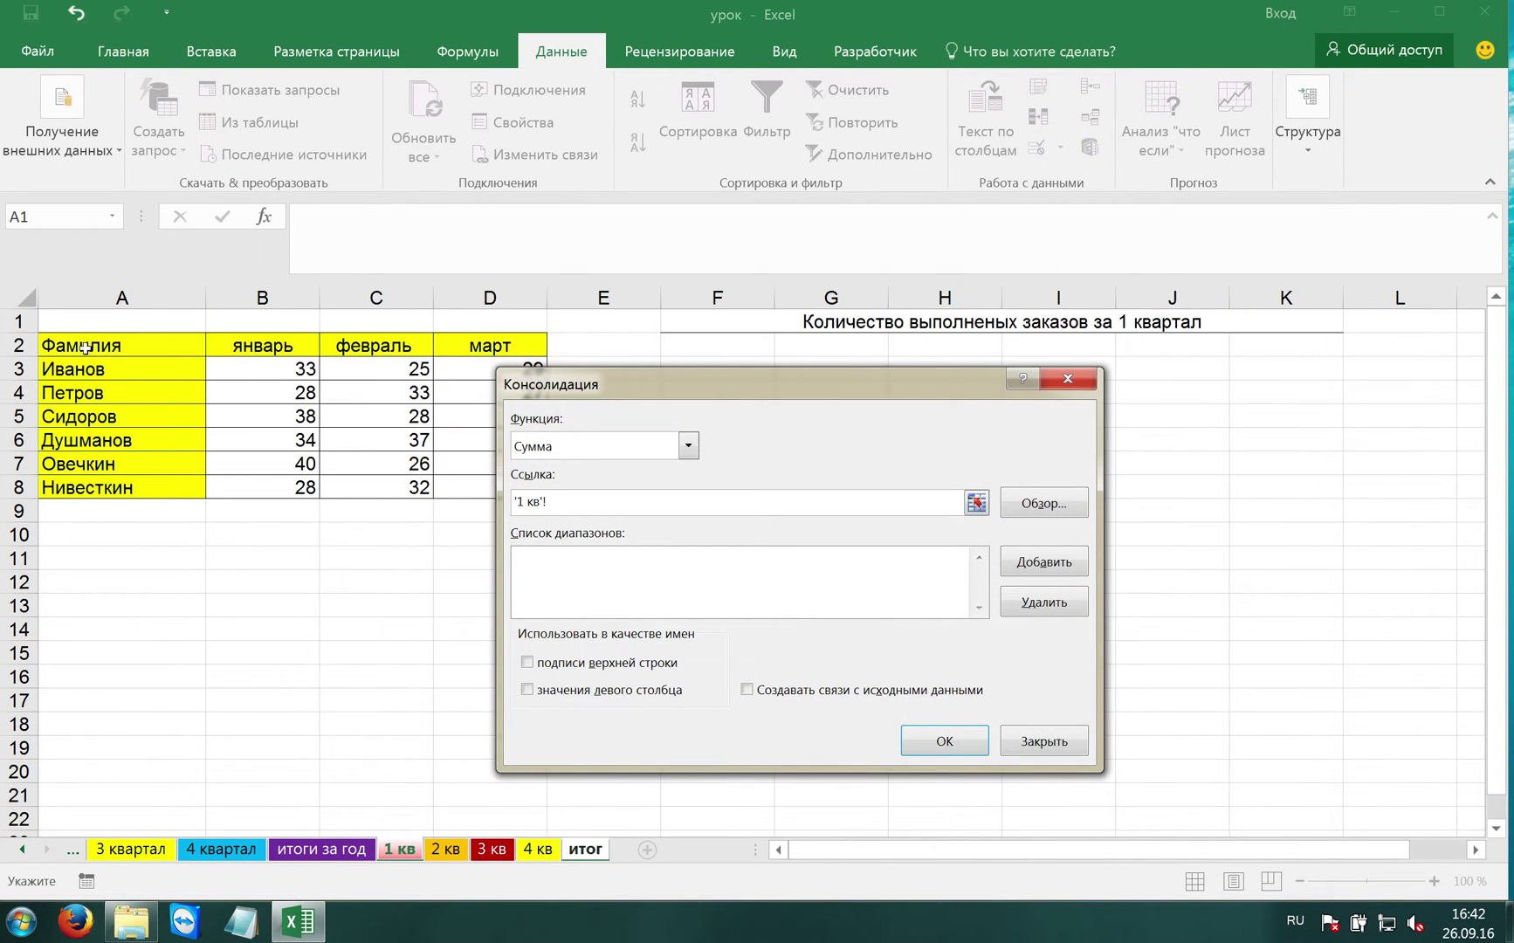
{"action": "mouse_move", "coordinate": [79, 345]}
{"action": "left_mouse_down"}
{"action": "mouse_move", "coordinate": [244, 439]}
{"action": "mouse_move", "coordinate": [548, 473]}
{"action": "mouse_move", "coordinate": [459, 485]}
{"action": "left_mouse_up"}
{"action": "left_click", "coordinate": [1053, 570]}
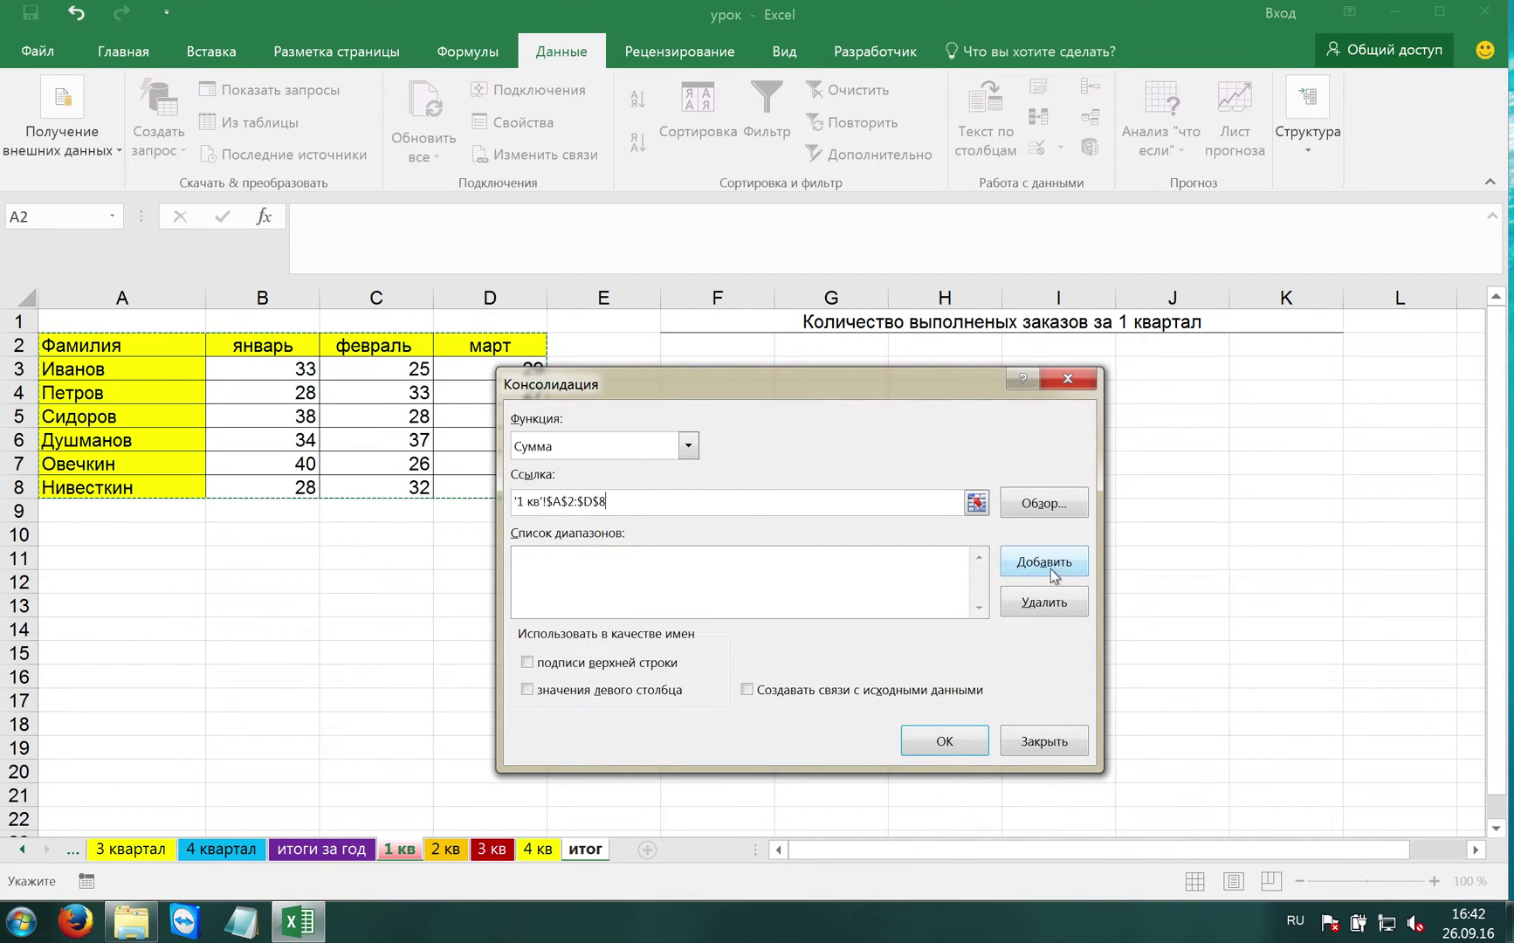
{"action": "left_click", "coordinate": [445, 849]}
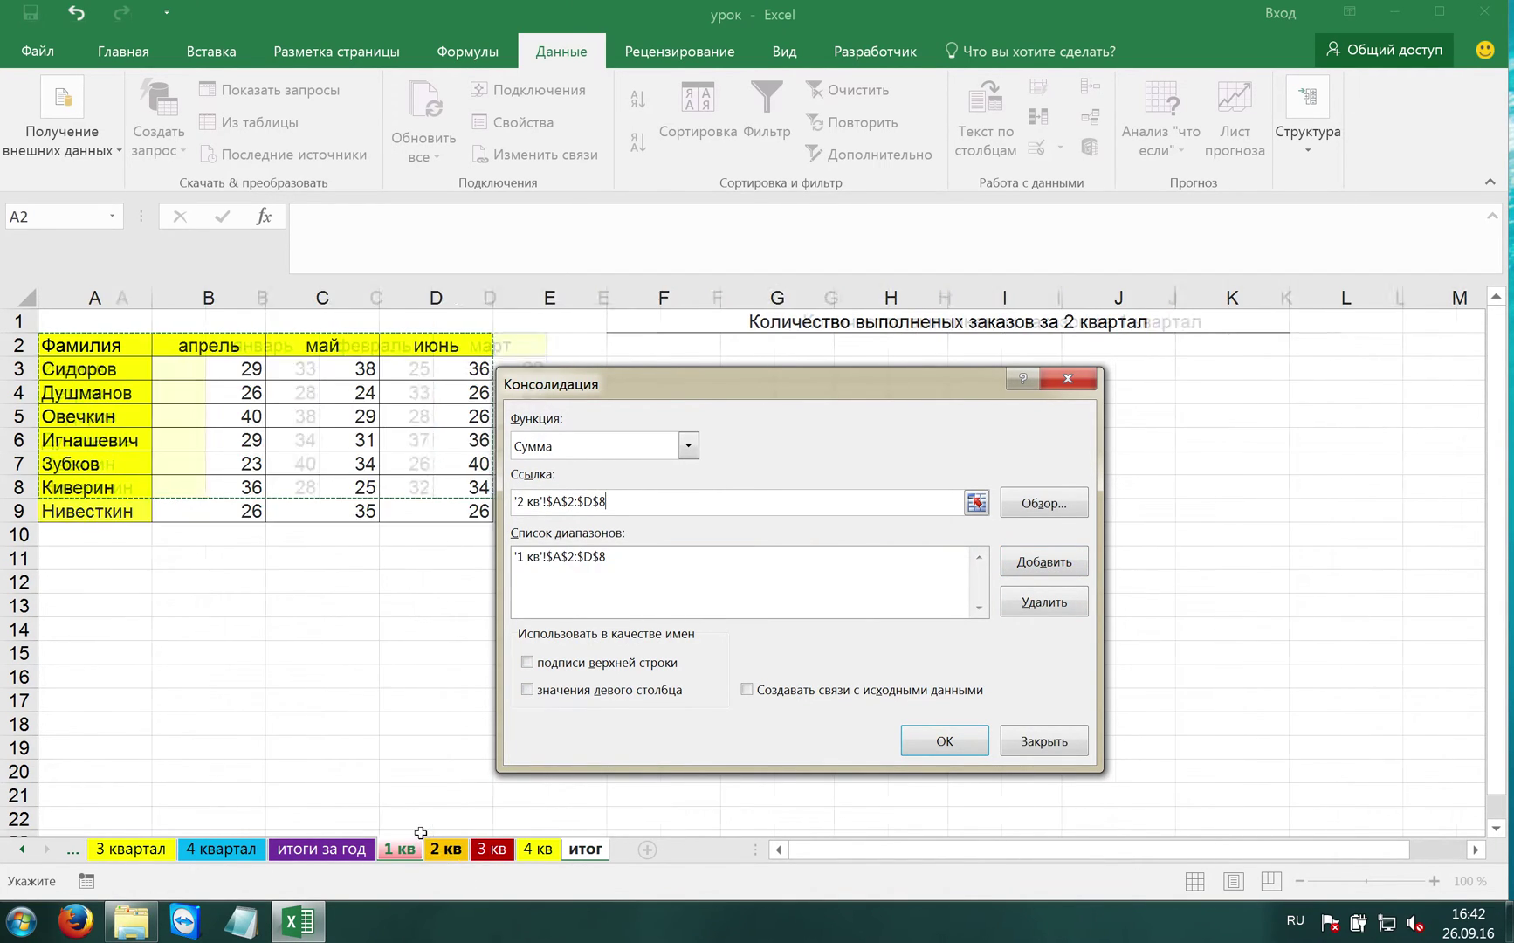
{"action": "left_click_drag", "start_coordinate": [92, 346], "coordinate": [454, 507]}
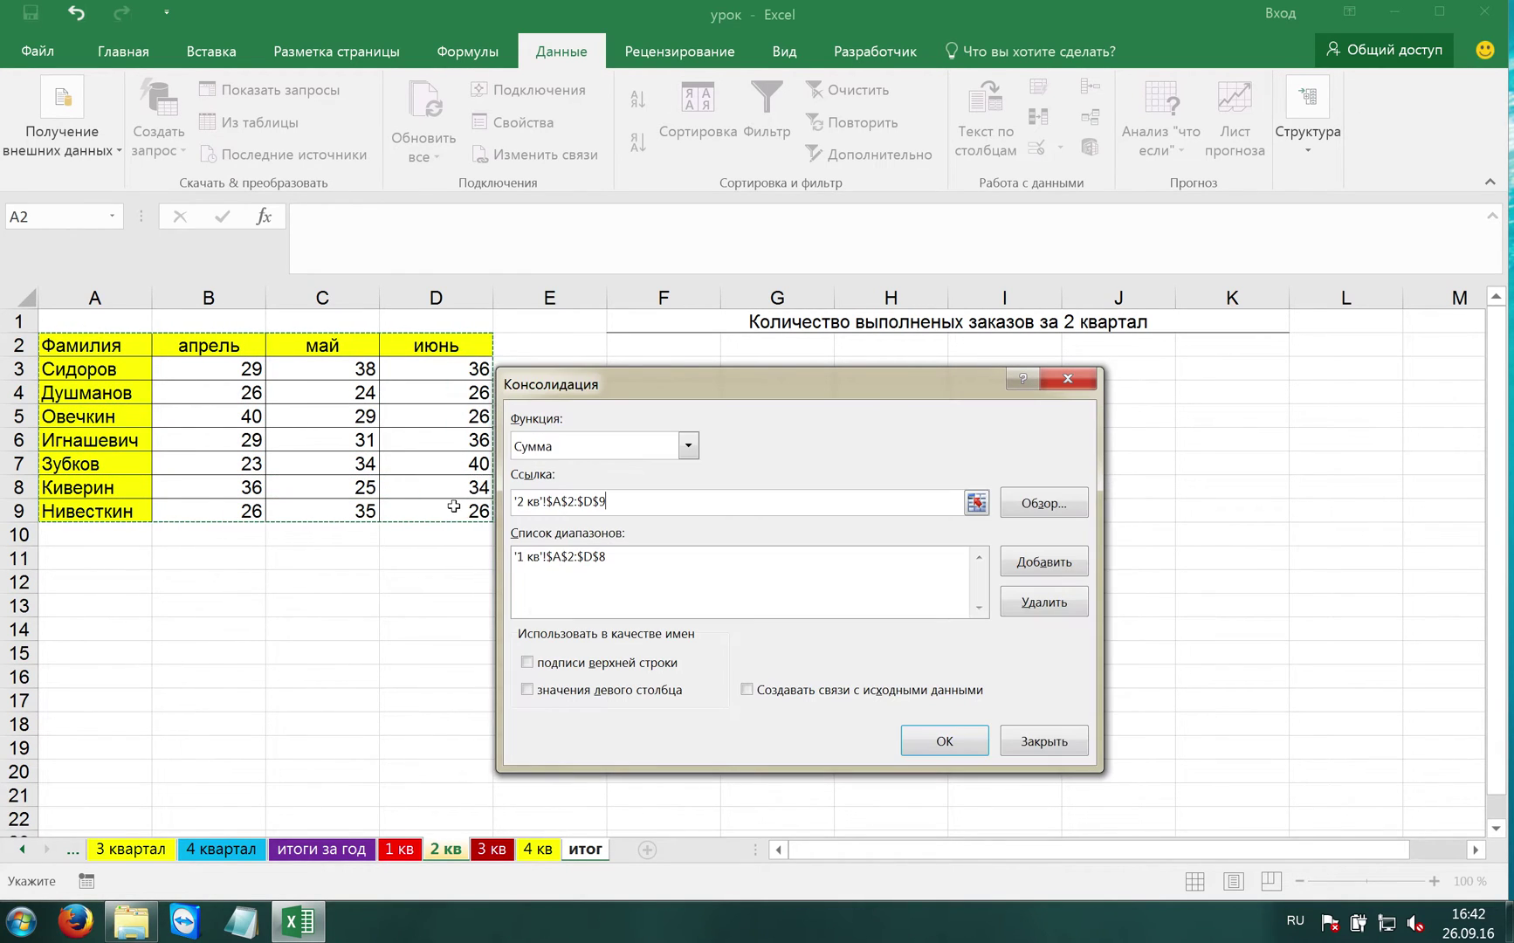
{"action": "left_click", "coordinate": [1045, 564]}
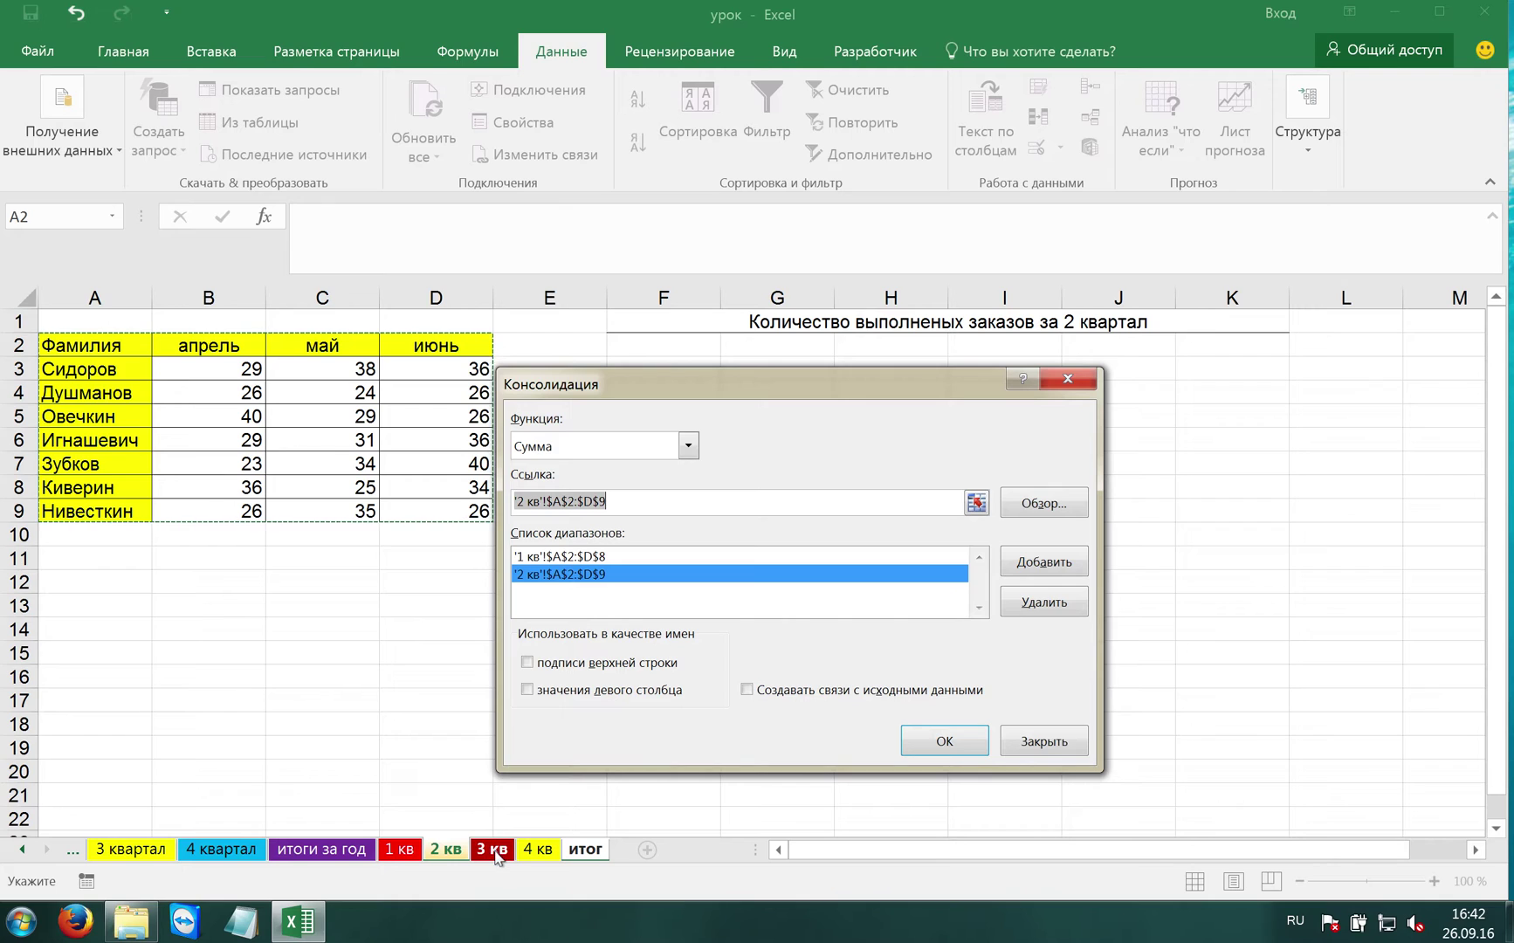
Add 3 кв A2:D8 and 4 кв A2:D9 to the consolidation references.
{"action": "left_click", "coordinate": [493, 850]}
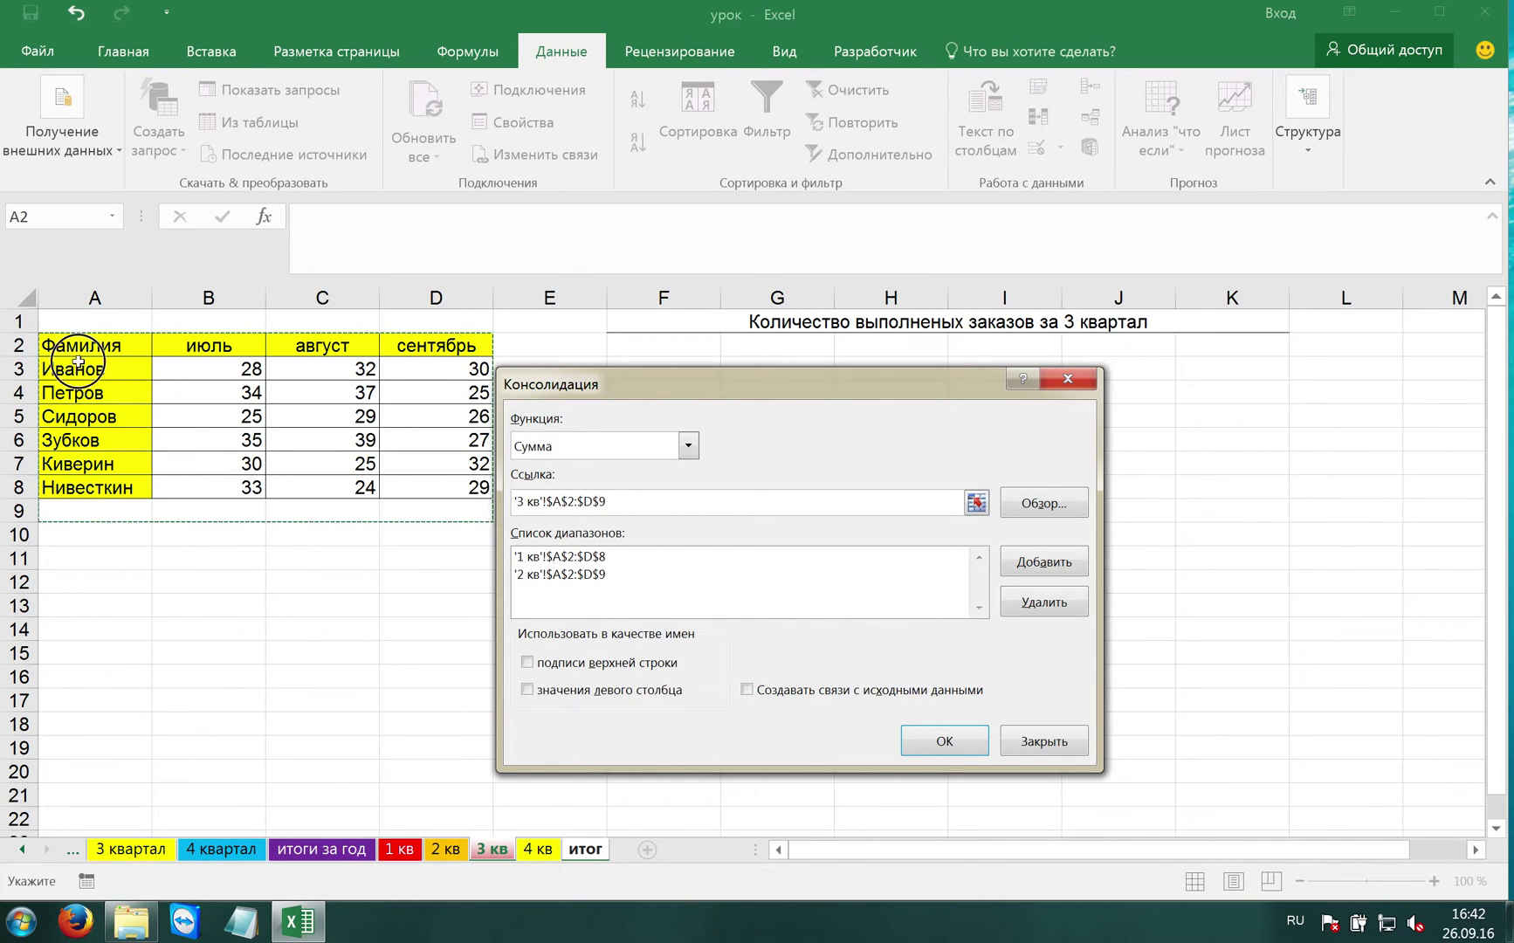
{"action": "left_click_drag", "start_coordinate": [55, 342], "coordinate": [436, 493]}
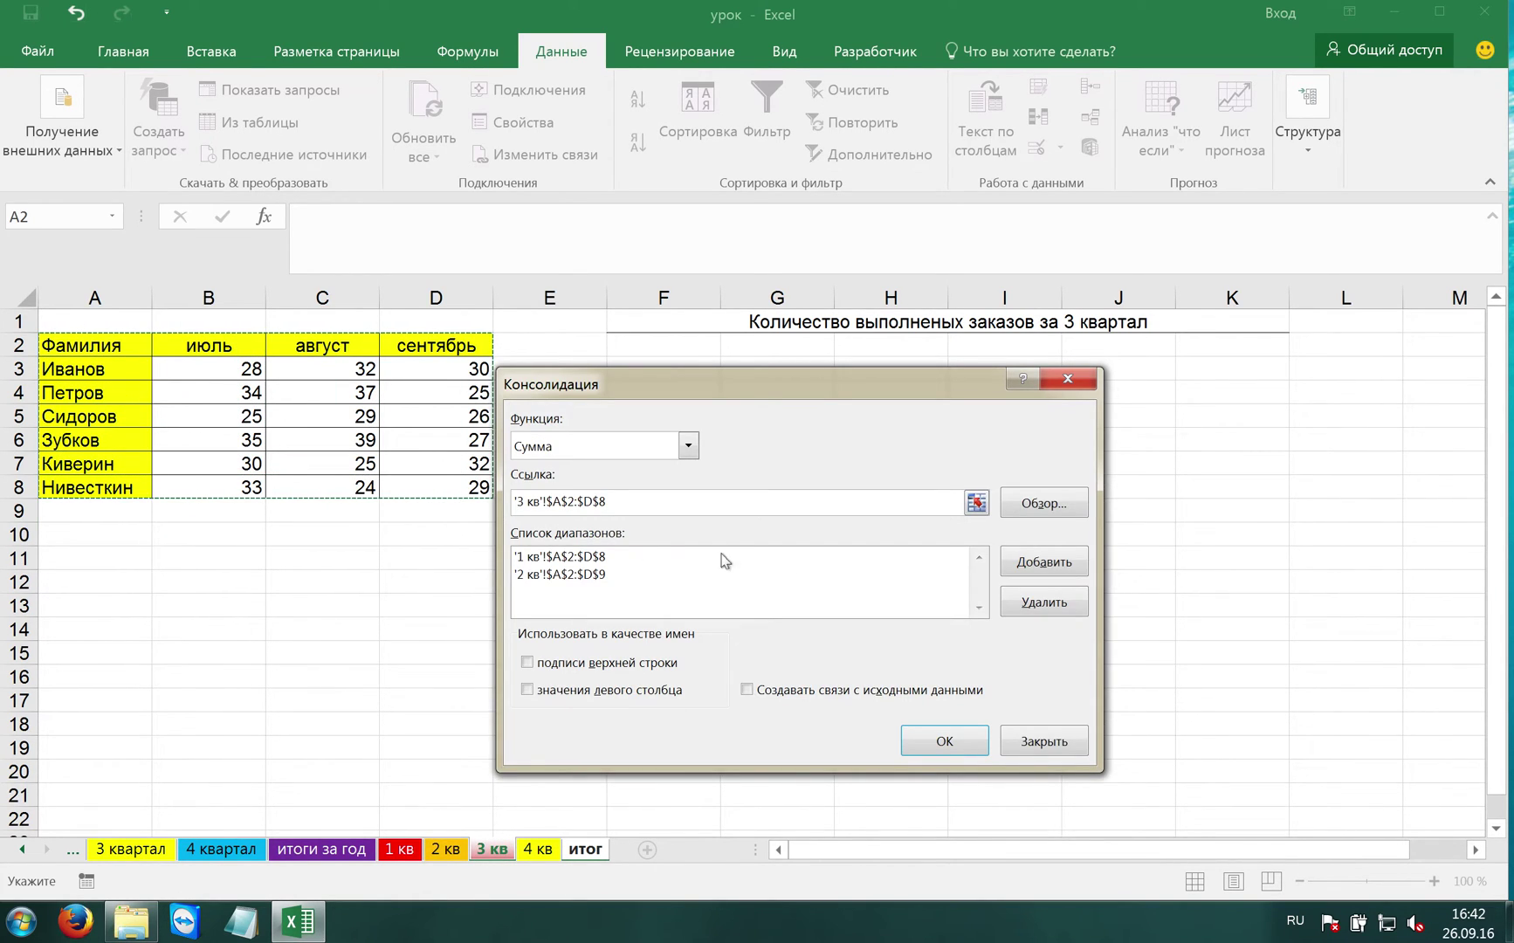
{"action": "left_click", "coordinate": [1066, 566]}
{"action": "left_click", "coordinate": [552, 850]}
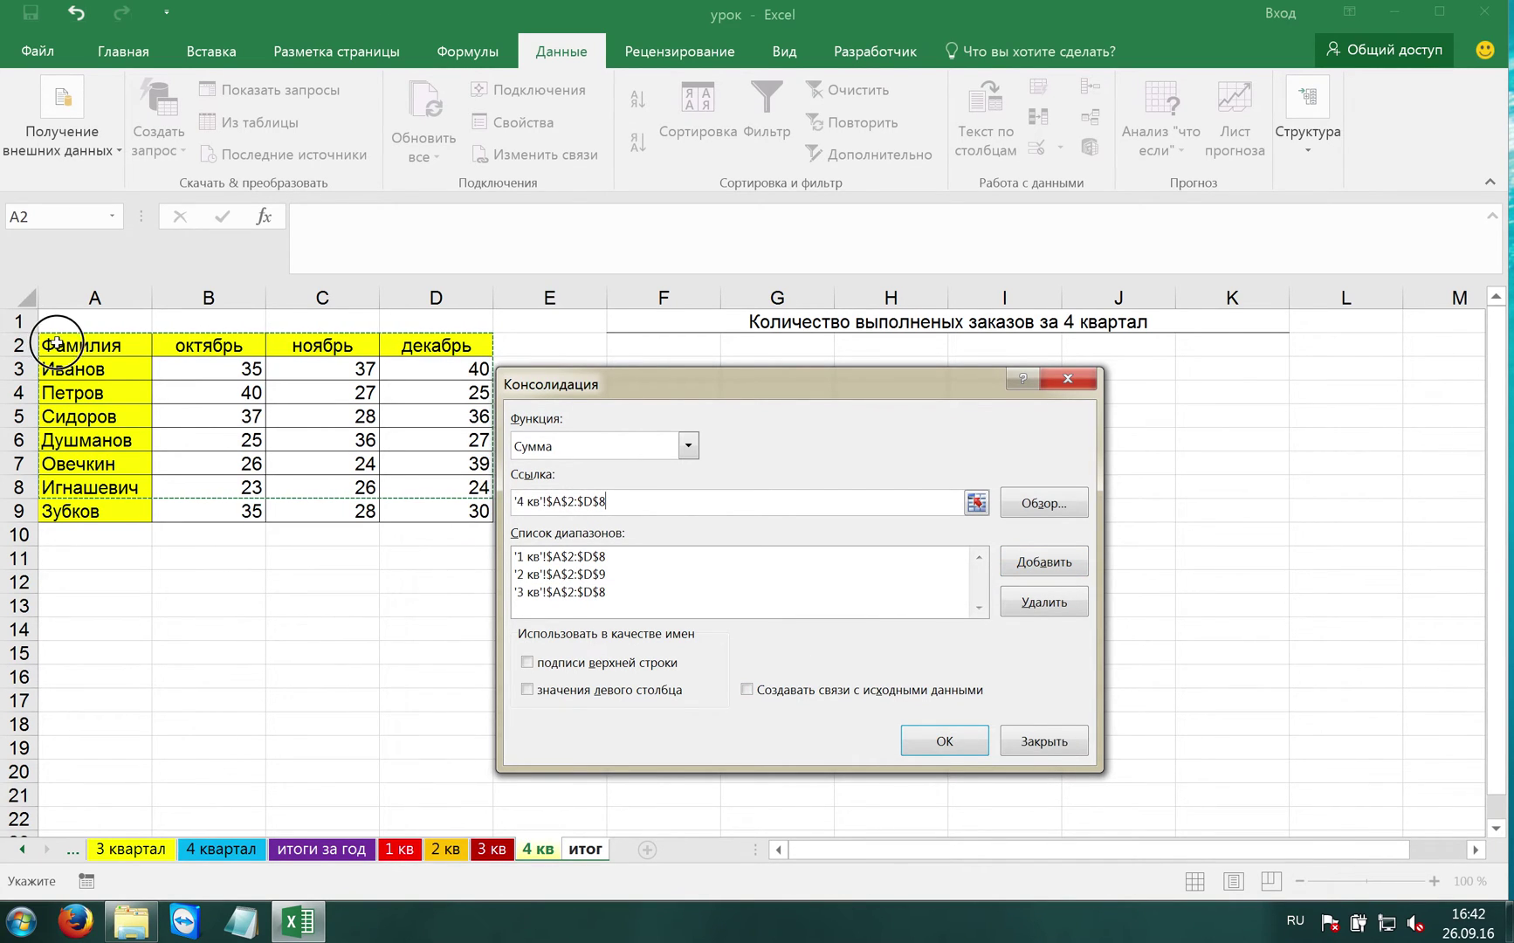
{"action": "left_click_drag", "start_coordinate": [55, 343], "coordinate": [446, 511]}
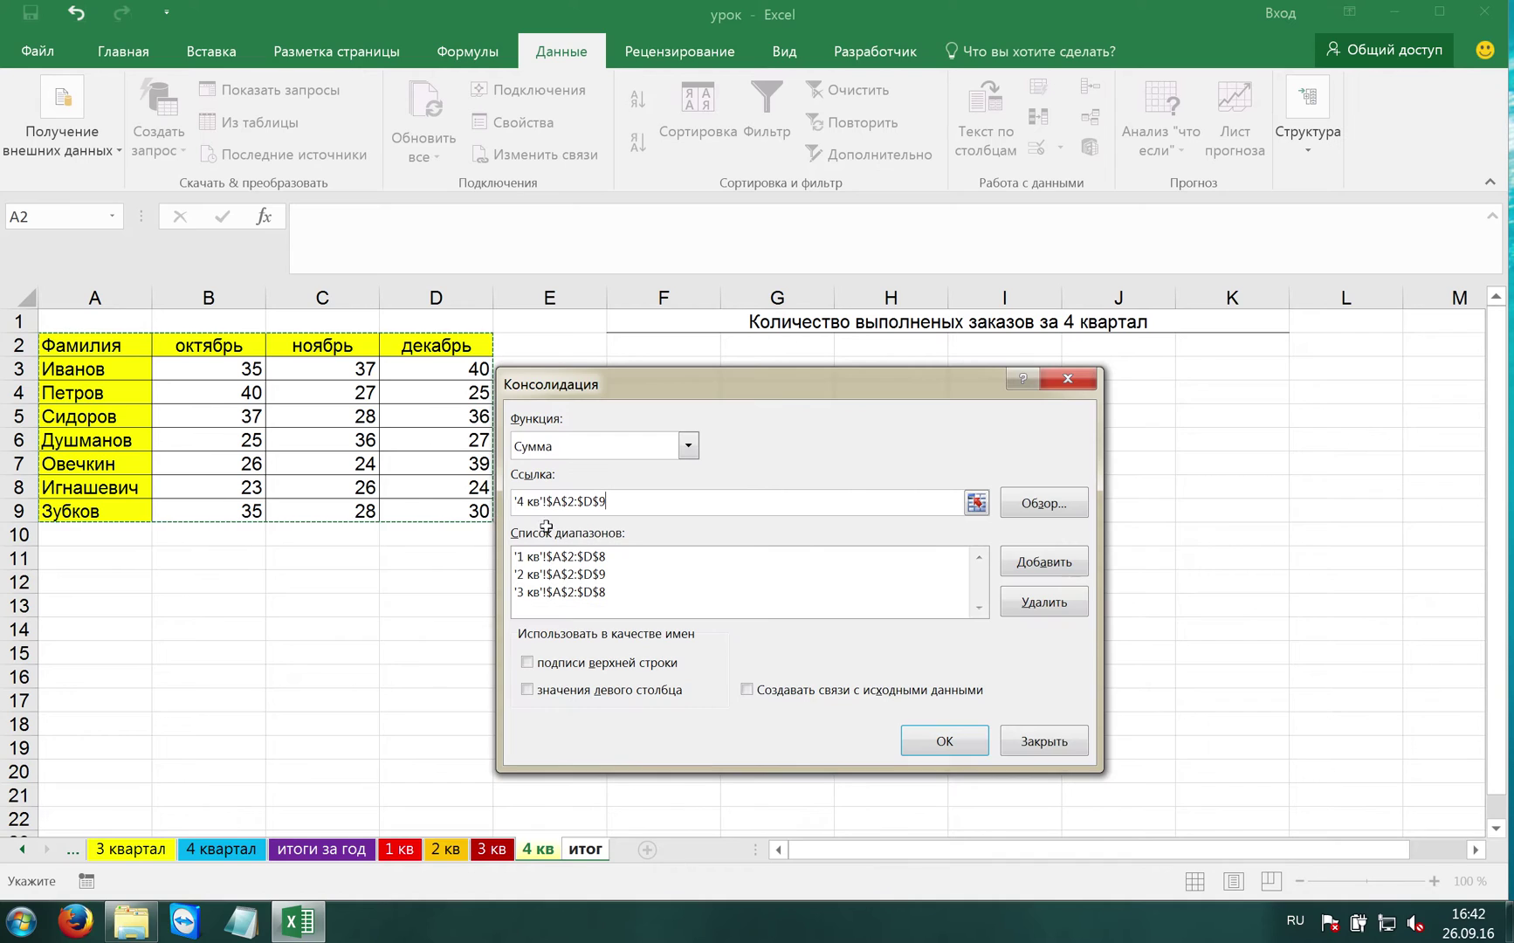
{"action": "left_click", "coordinate": [1028, 561]}
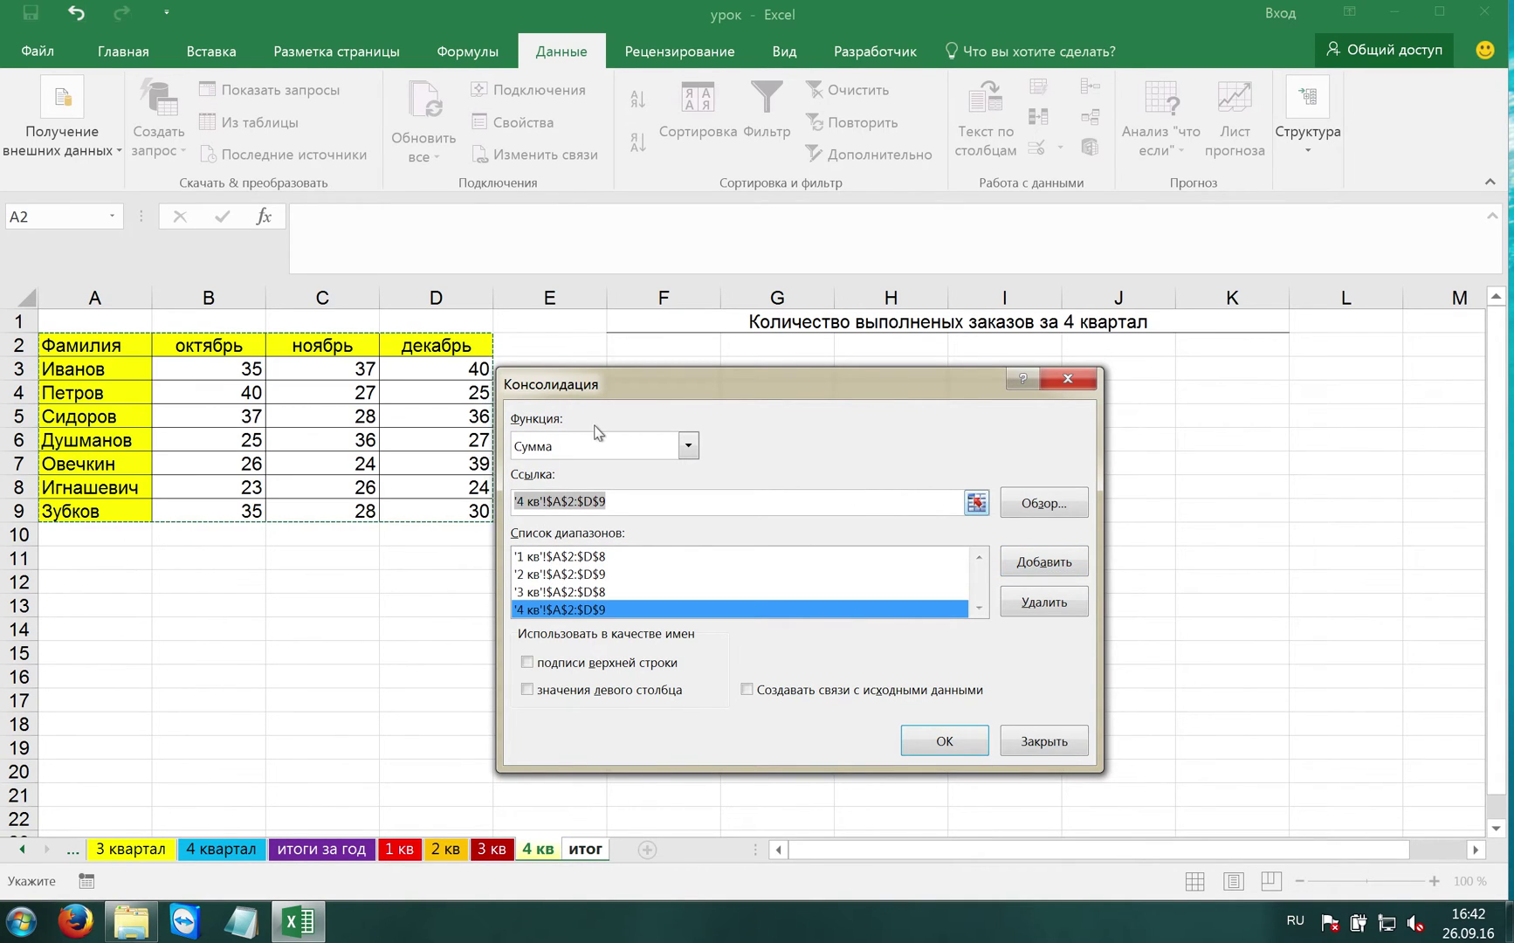
Consolidate with Сумма, using top row and left column labels, linked to source data.
{"action": "left_click", "coordinate": [689, 446]}
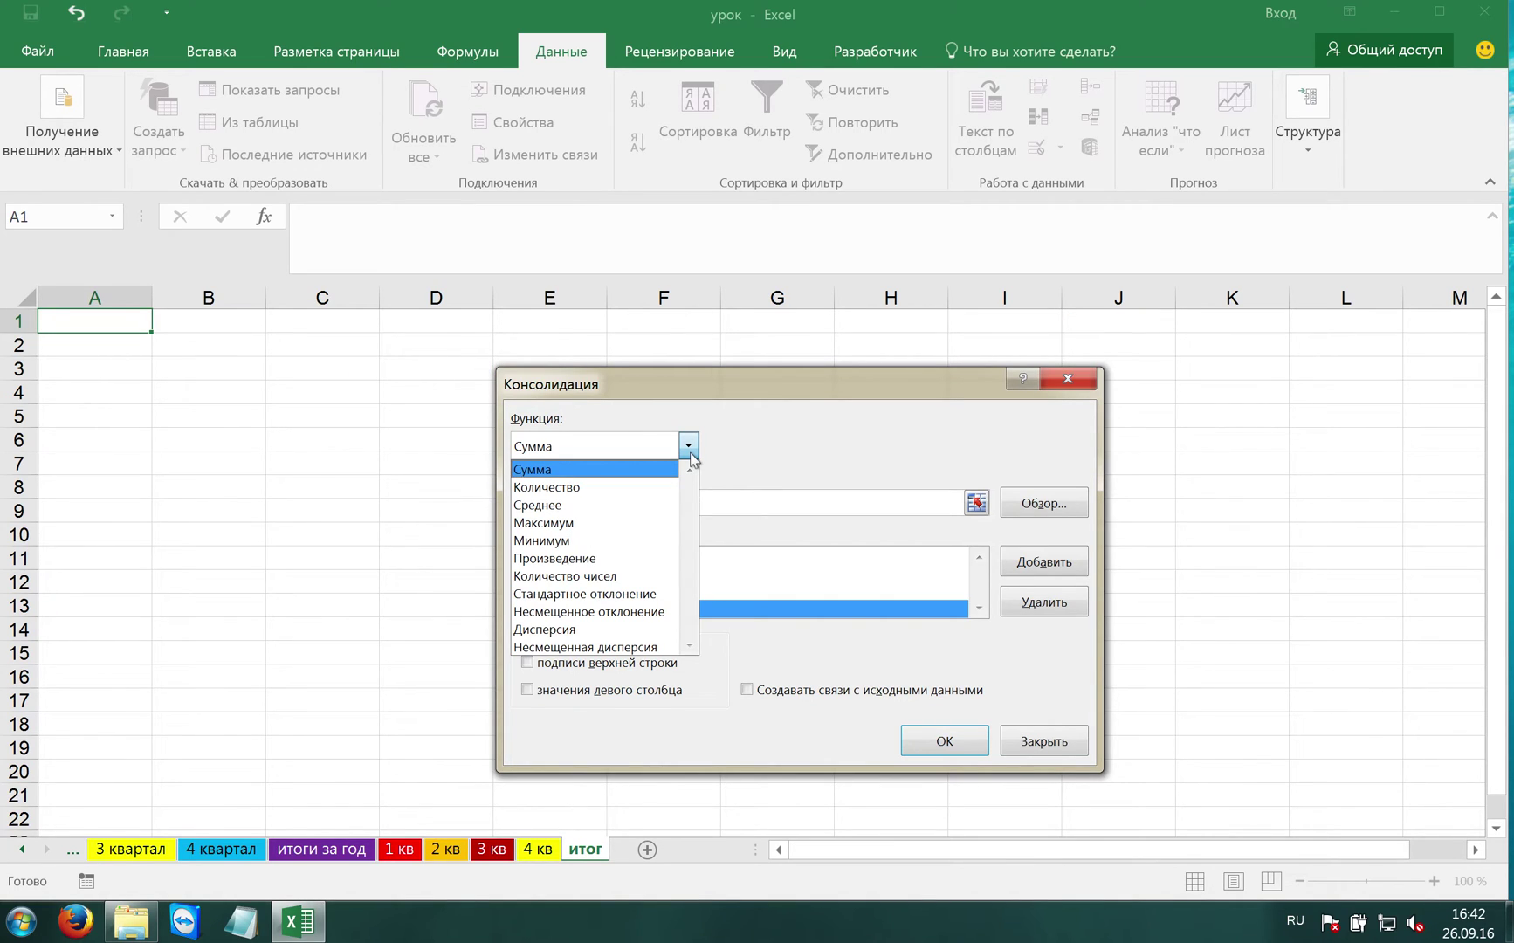
{"action": "left_click", "coordinate": [637, 469]}
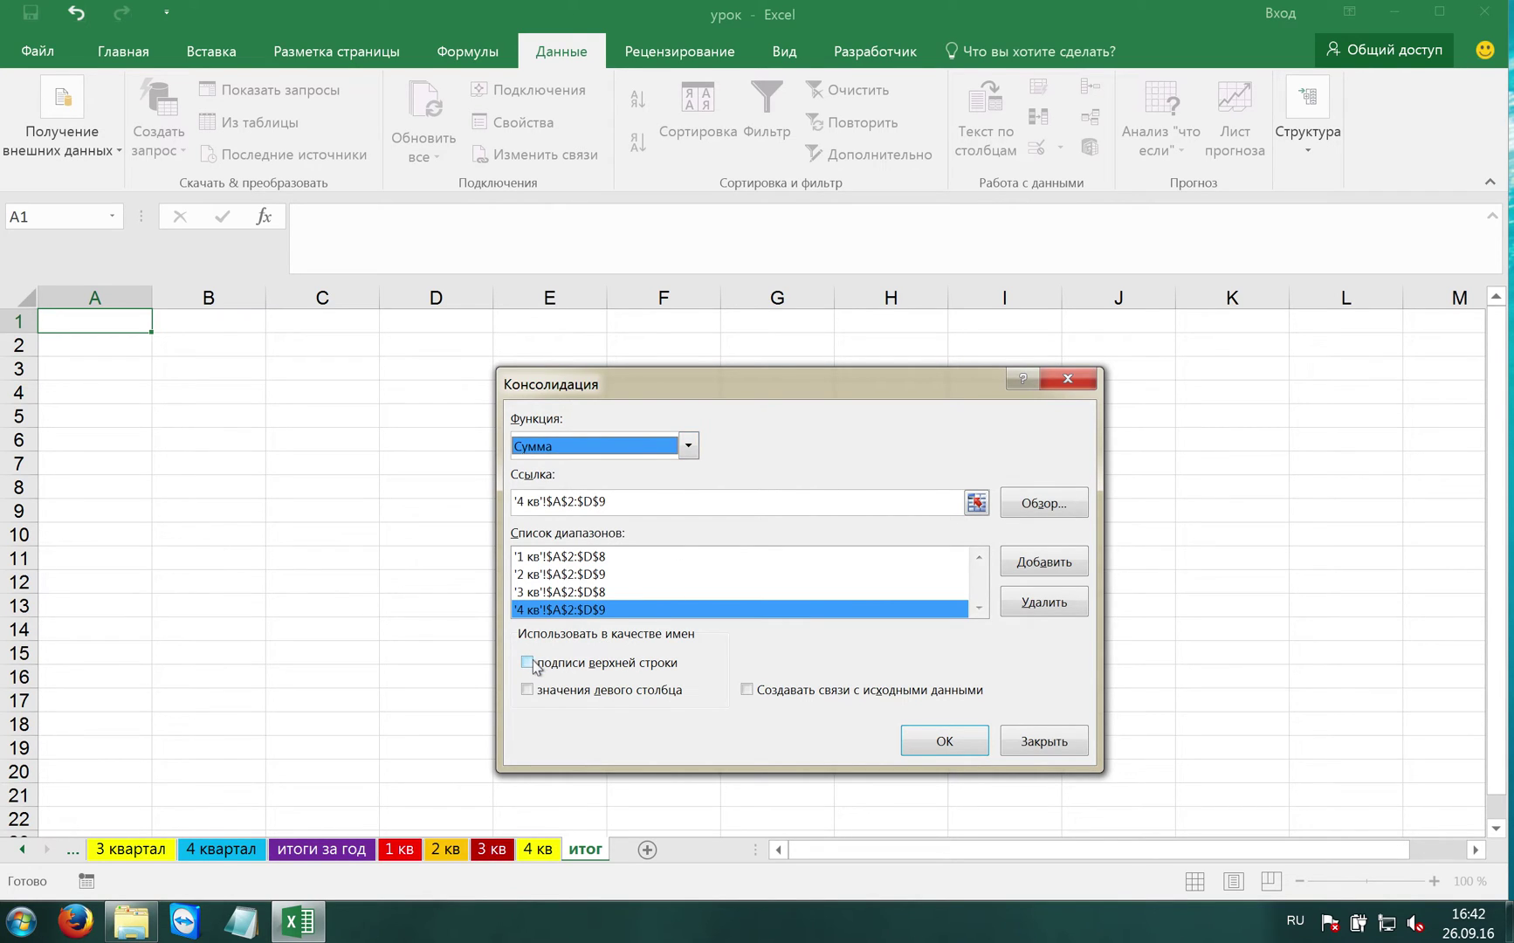
{"action": "left_click", "coordinate": [529, 664]}
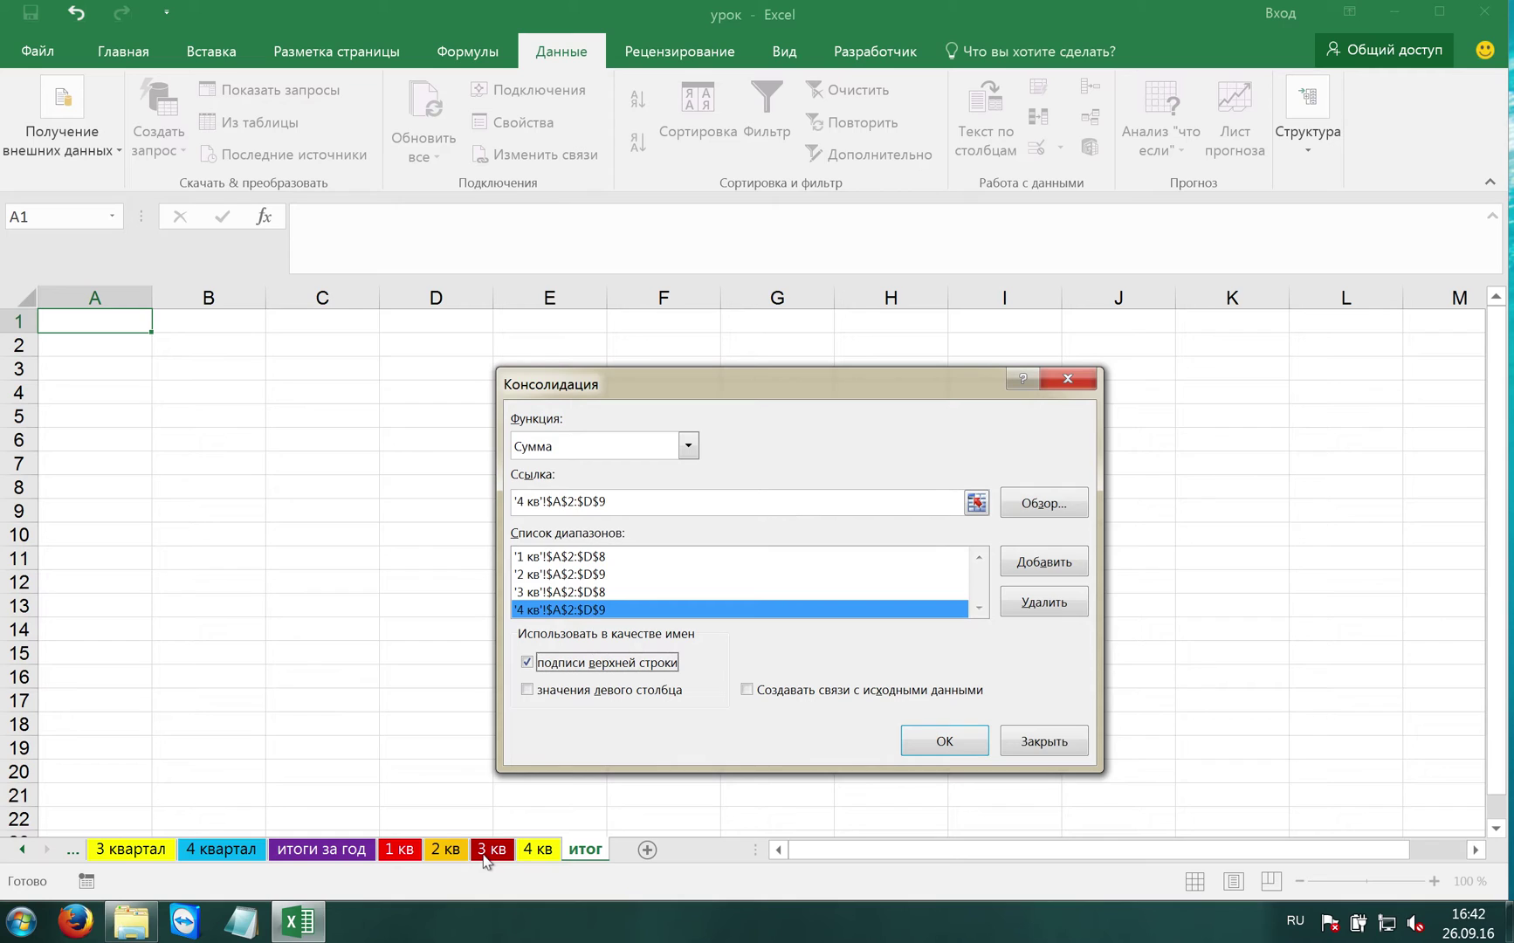
{"action": "left_click", "coordinate": [527, 691]}
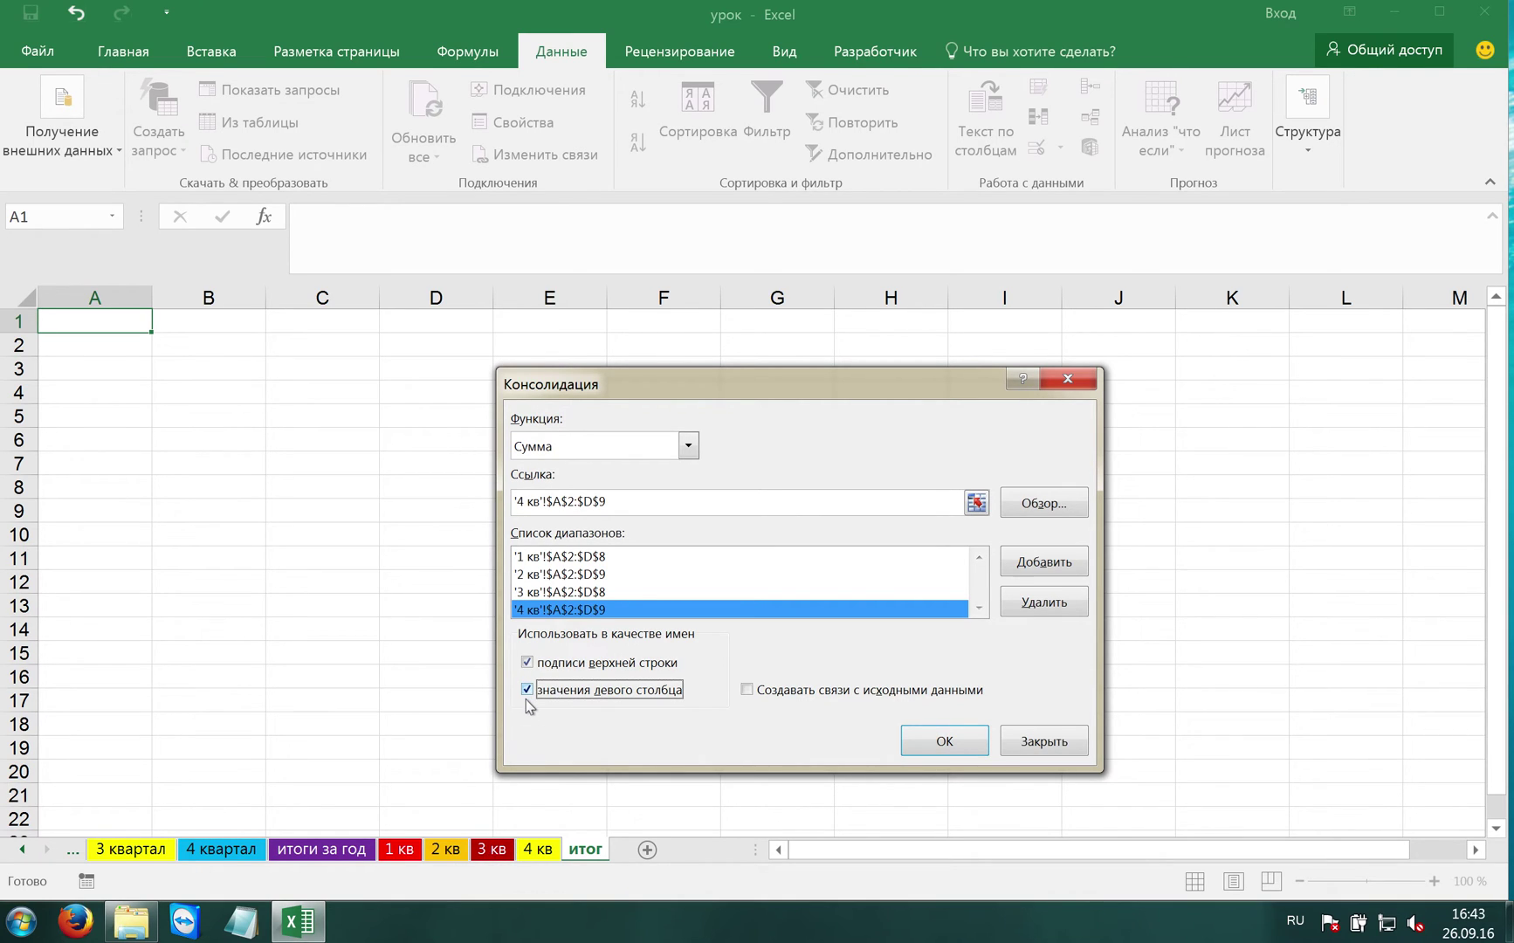
{"action": "left_click", "coordinate": [747, 691]}
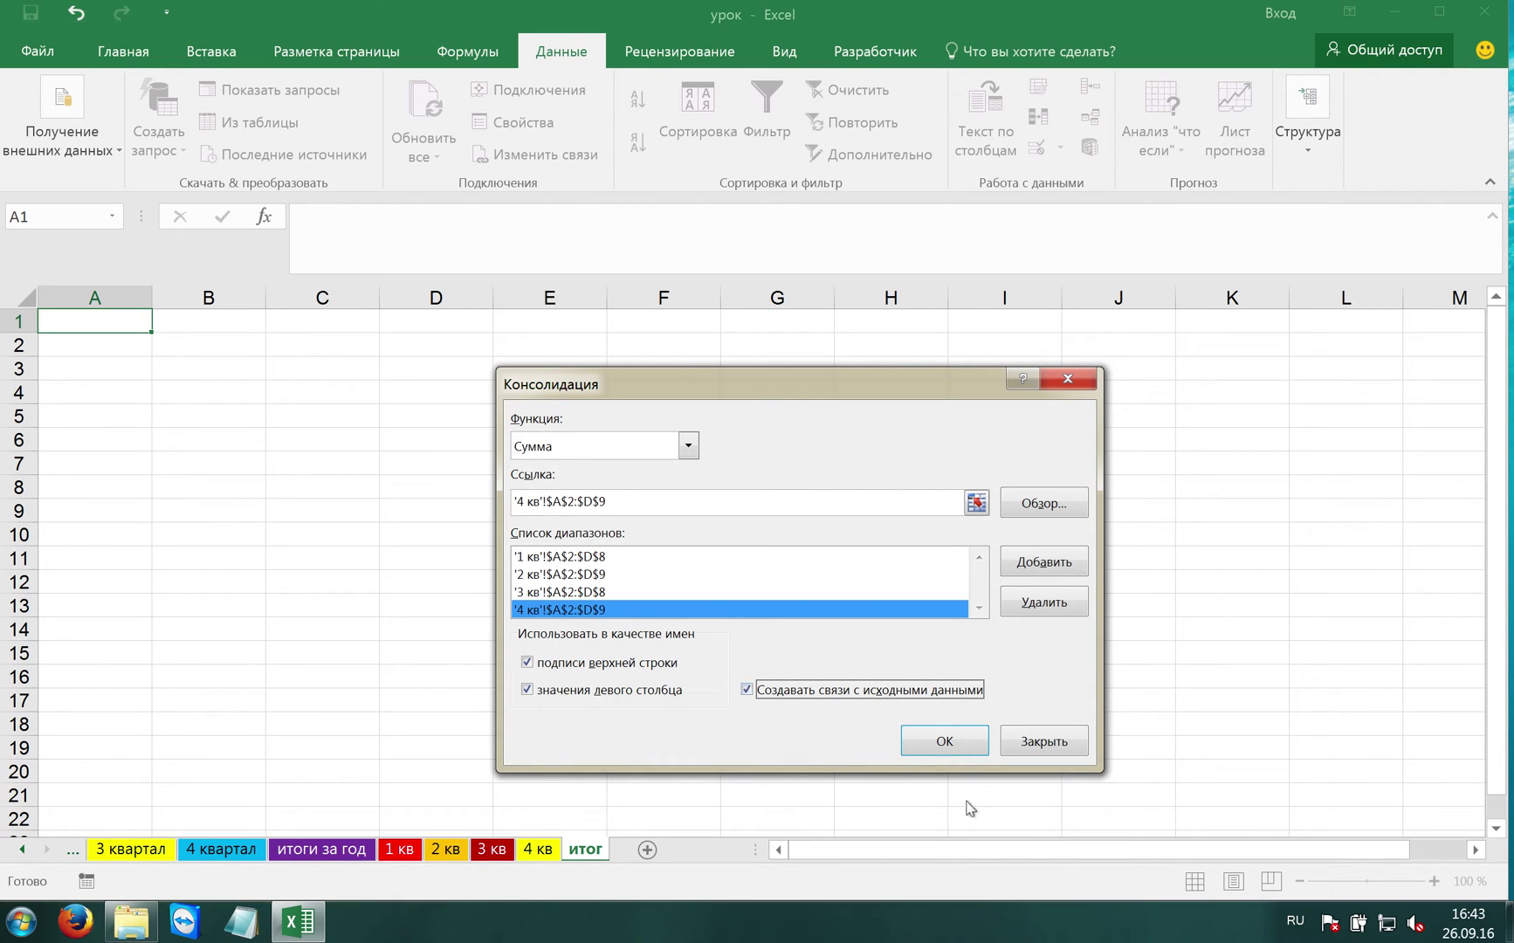
{"action": "left_click", "coordinate": [945, 741]}
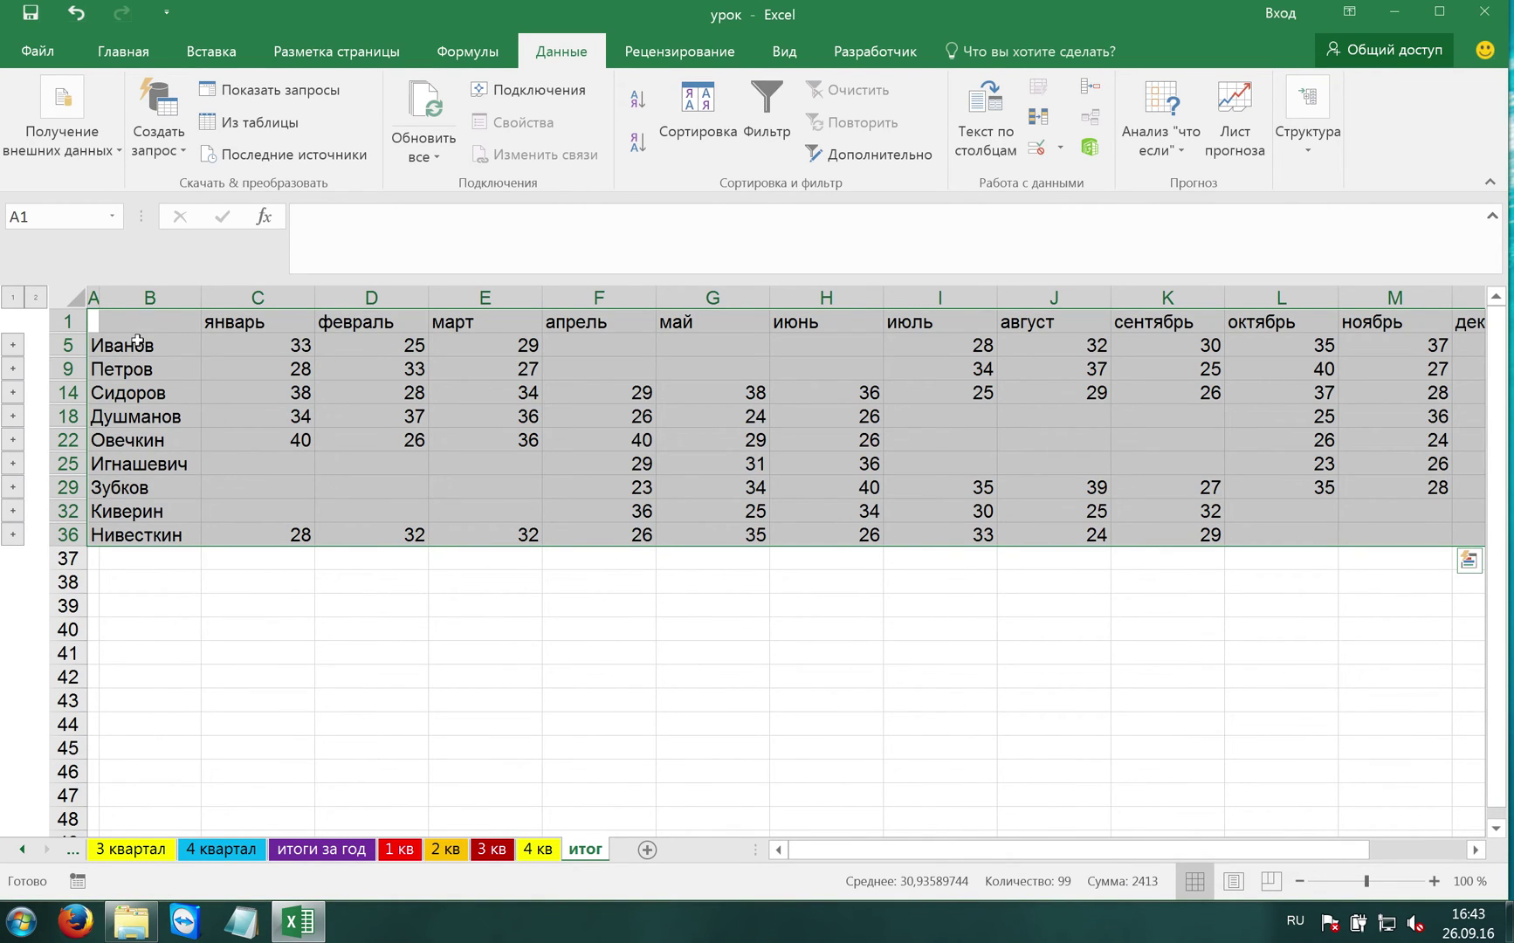
Zoom out to 90% and select the whole consolidated table B1:N37.
{"action": "left_click_drag", "start_coordinate": [137, 340], "coordinate": [139, 534]}
{"action": "left_click", "coordinate": [283, 505]}
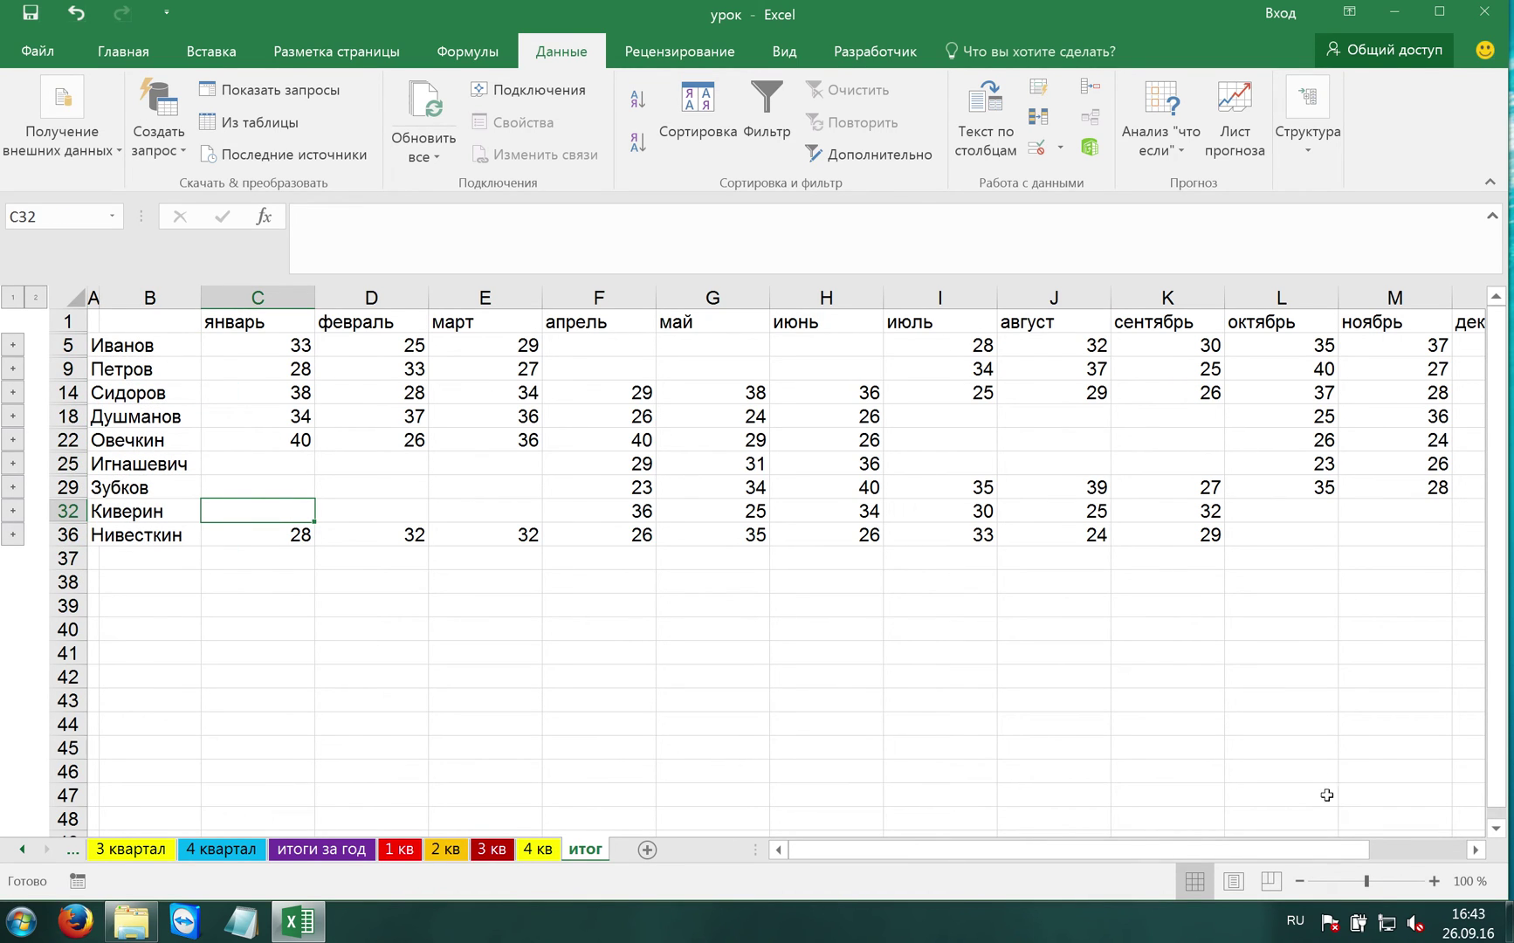
{"action": "left_click", "coordinate": [1301, 882]}
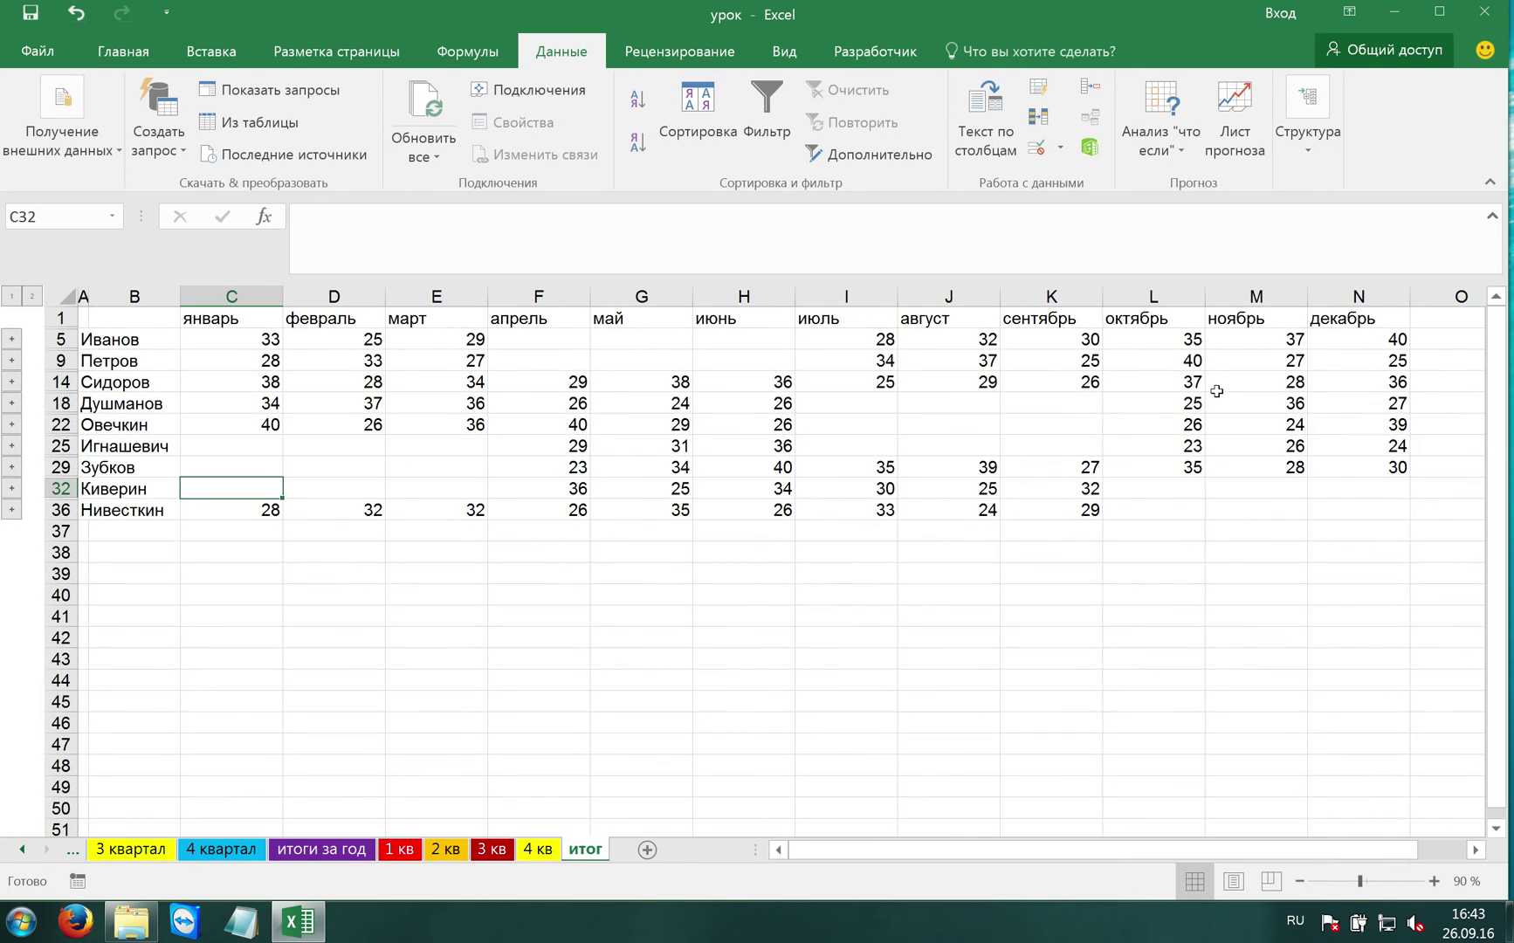
{"action": "left_click_drag", "start_coordinate": [109, 319], "coordinate": [1377, 527]}
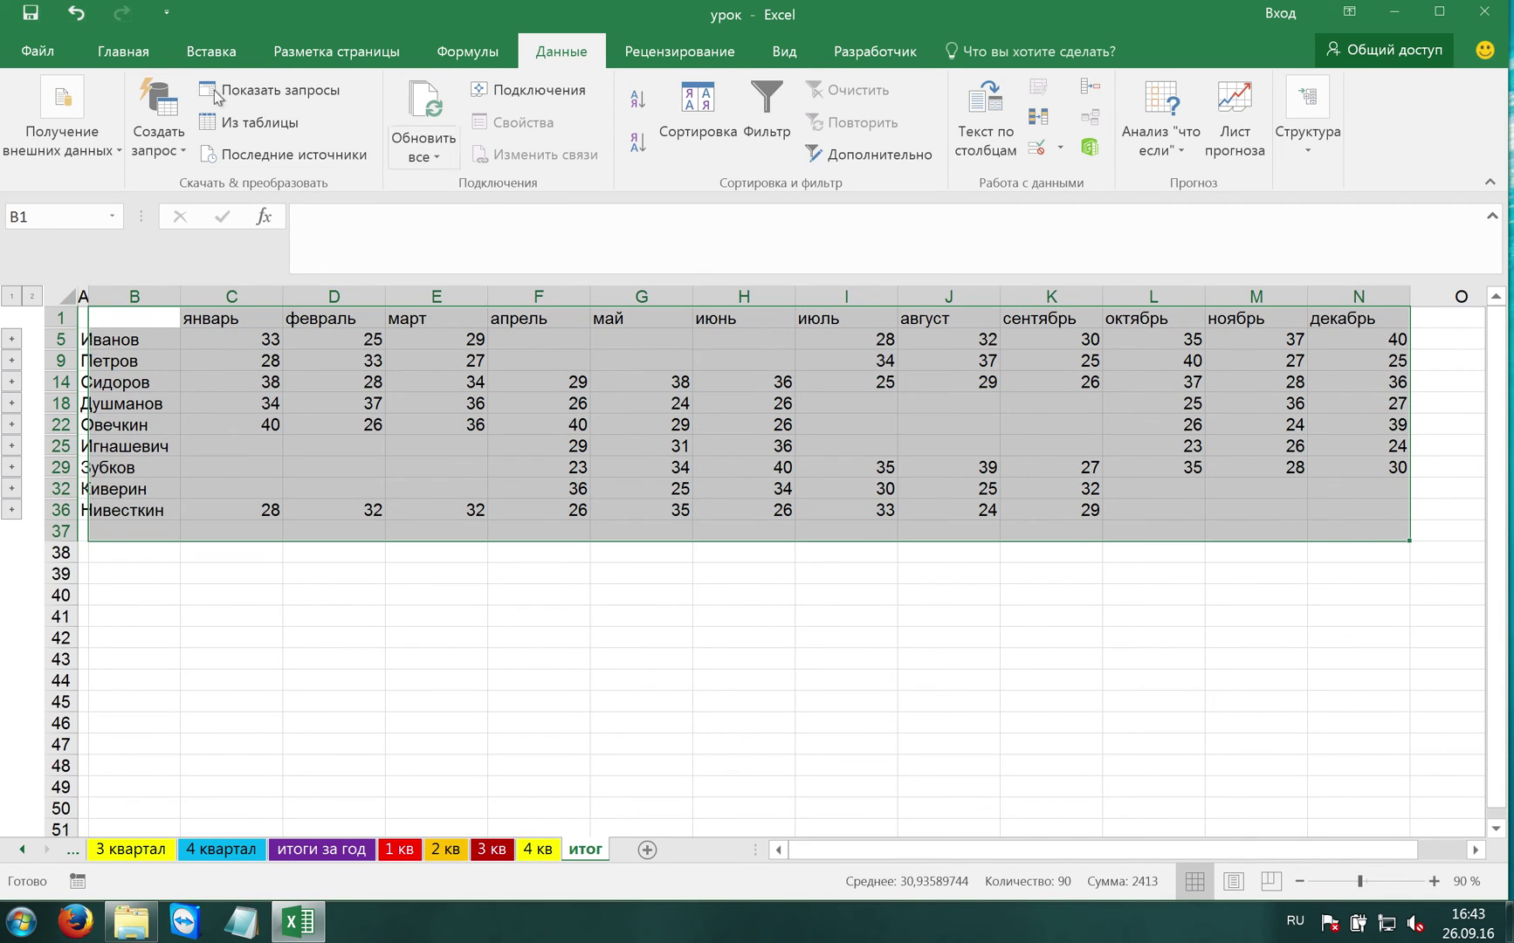
Apply All Borders to the selected consolidated table.
{"action": "left_click", "coordinate": [124, 51]}
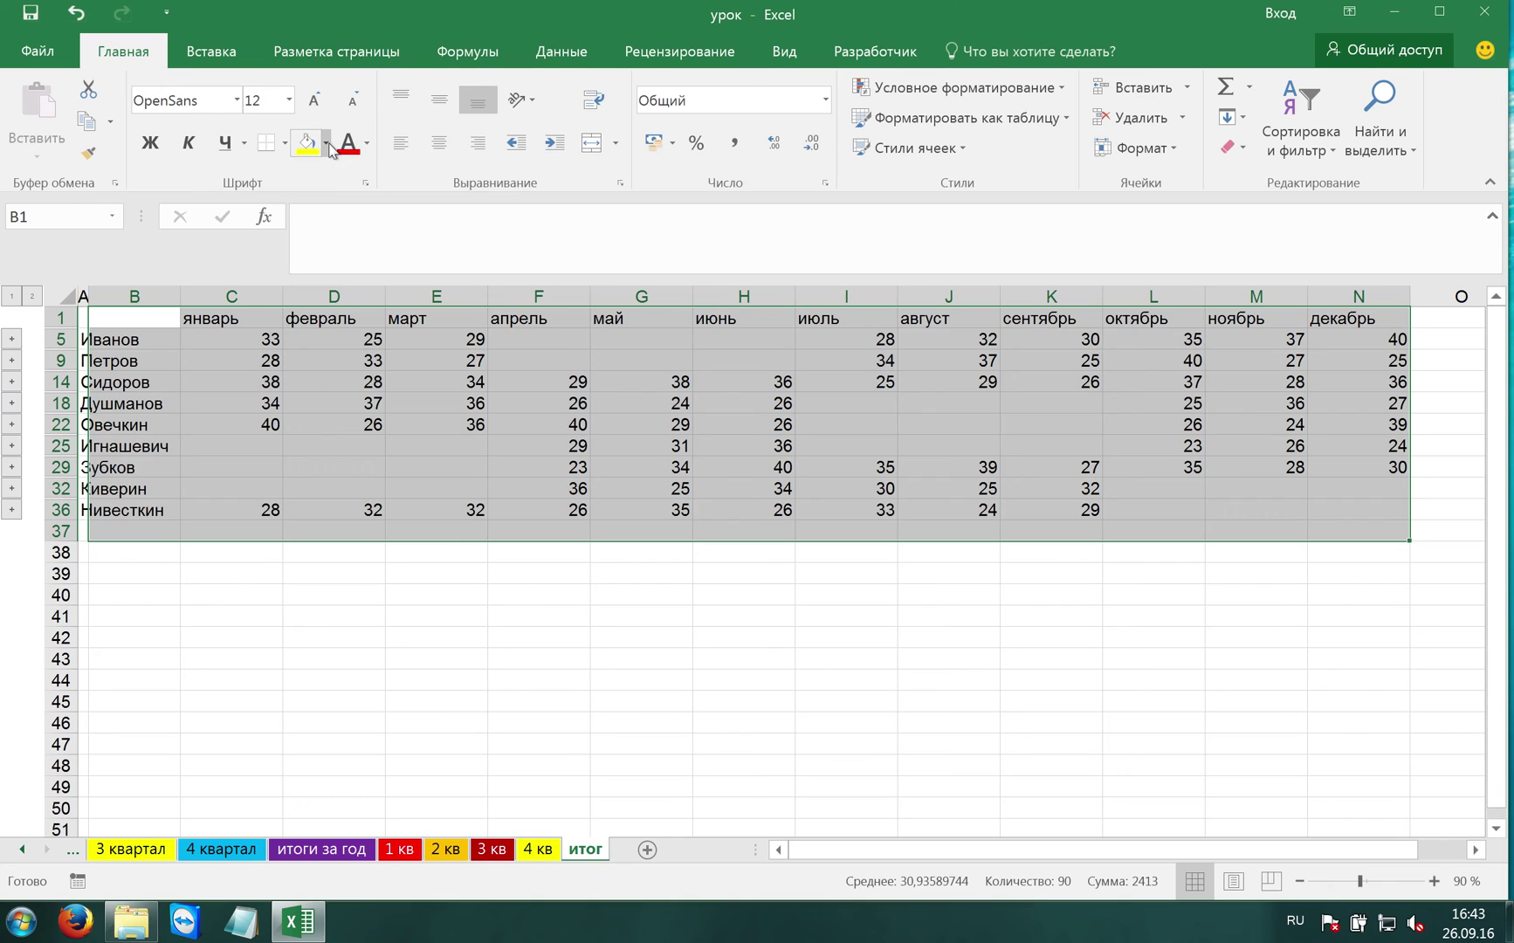
{"action": "left_click", "coordinate": [285, 143]}
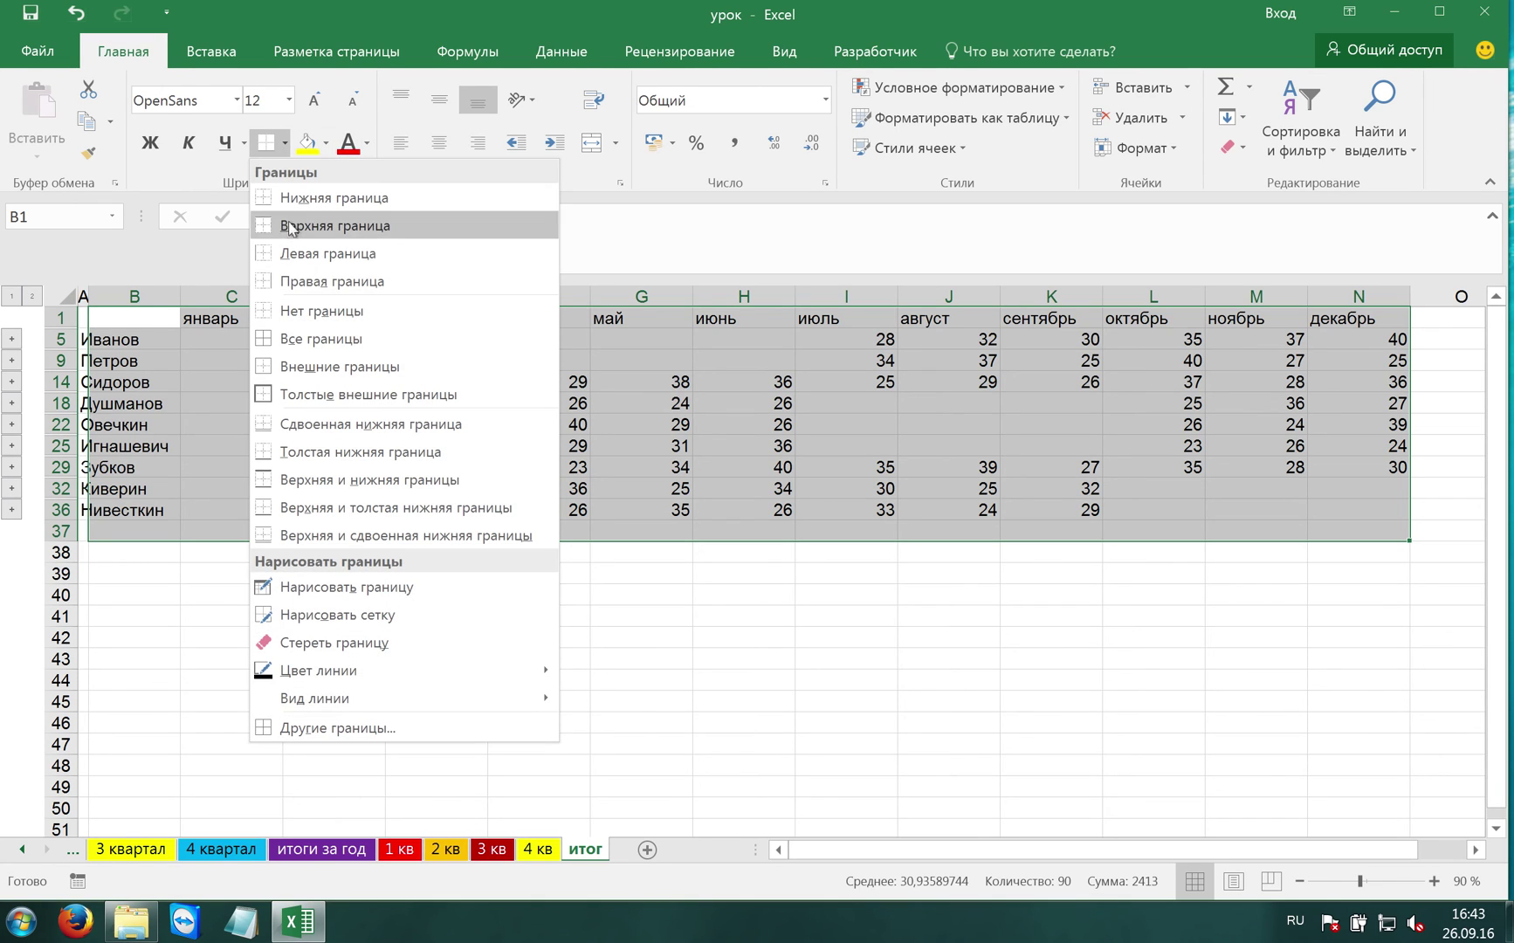
{"action": "left_click", "coordinate": [305, 344]}
Mark the monthly values C5:N37 with the 3 traffic-light circles icon set.
{"action": "mouse_move", "coordinate": [230, 340]}
{"action": "left_mouse_down"}
{"action": "mouse_move", "coordinate": [1339, 545]}
{"action": "mouse_move", "coordinate": [1368, 531]}
{"action": "left_mouse_up"}
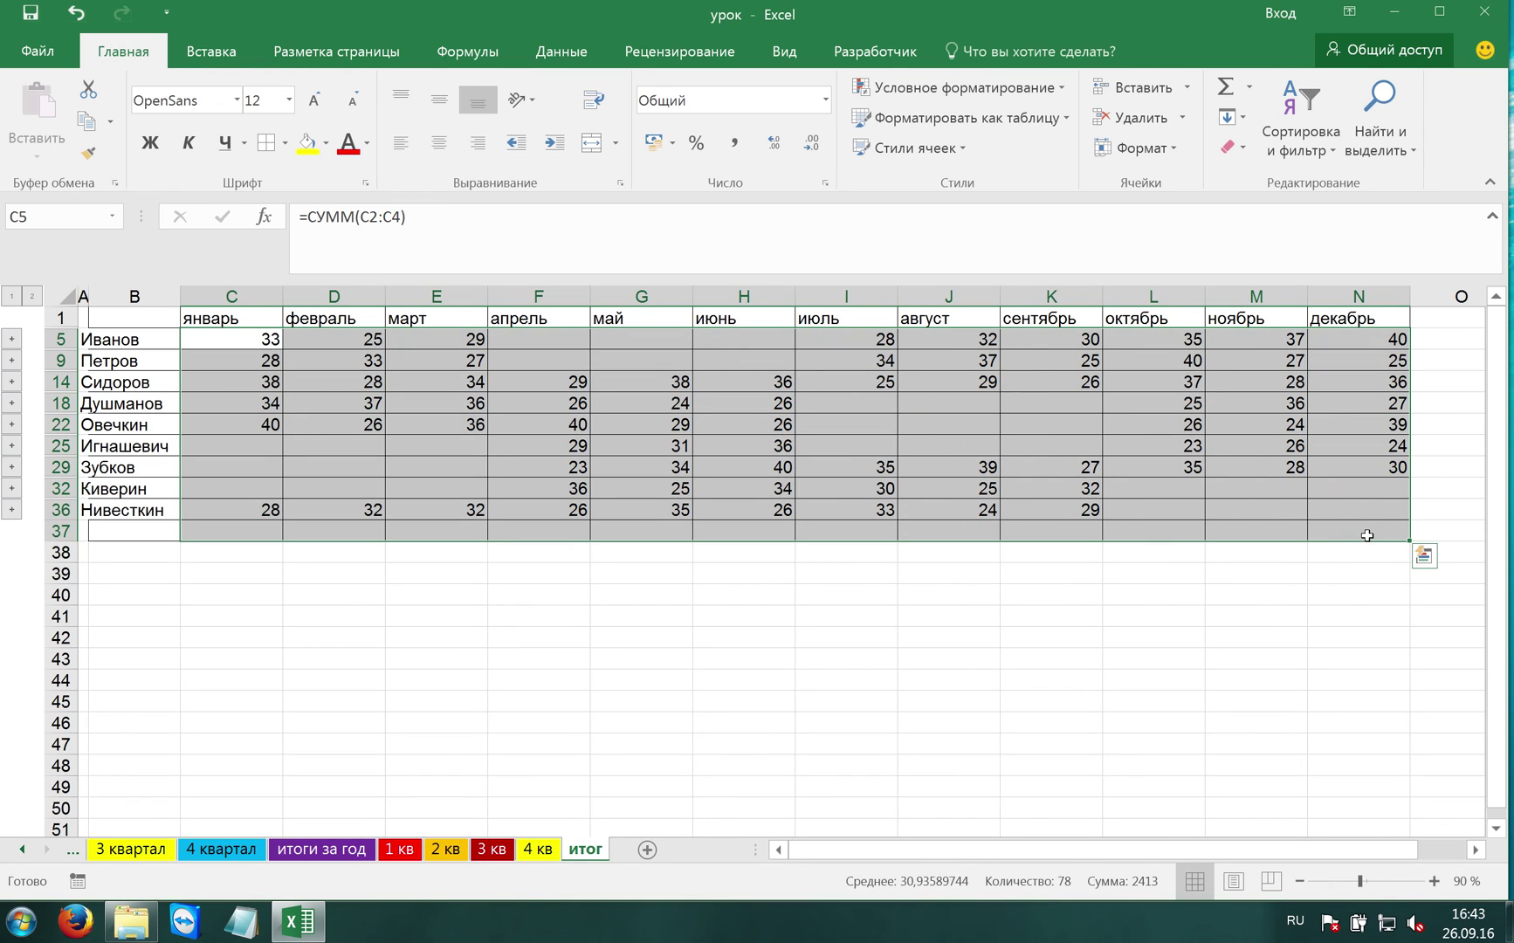
{"action": "left_click", "coordinate": [927, 91]}
{"action": "mouse_move", "coordinate": [947, 316]}
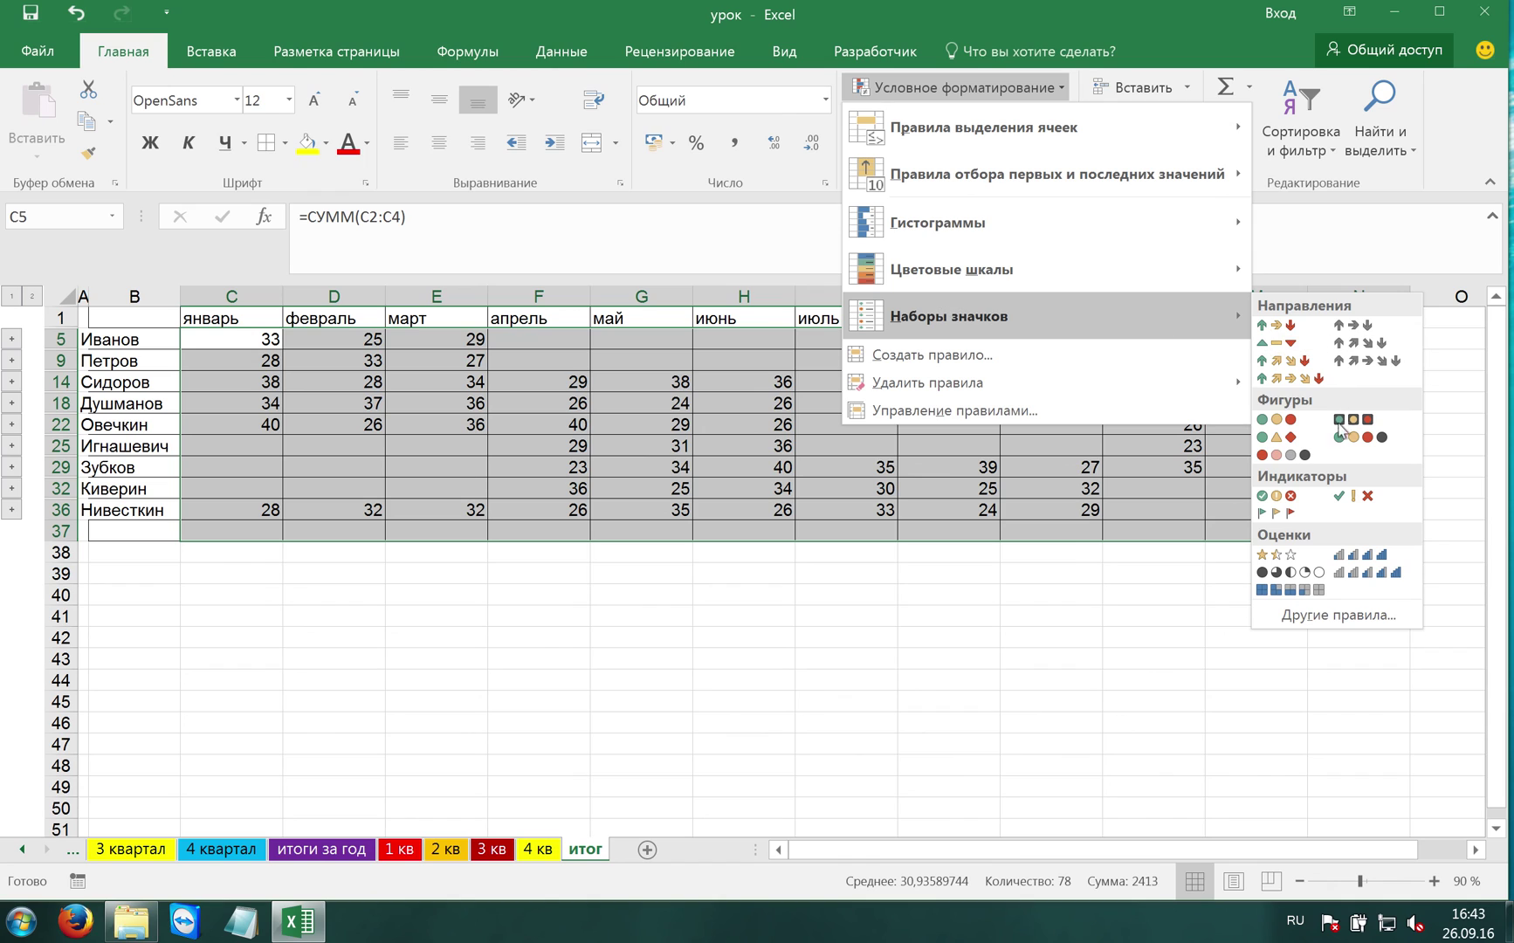
{"action": "left_click", "coordinate": [1277, 422]}
{"action": "left_click", "coordinate": [918, 635]}
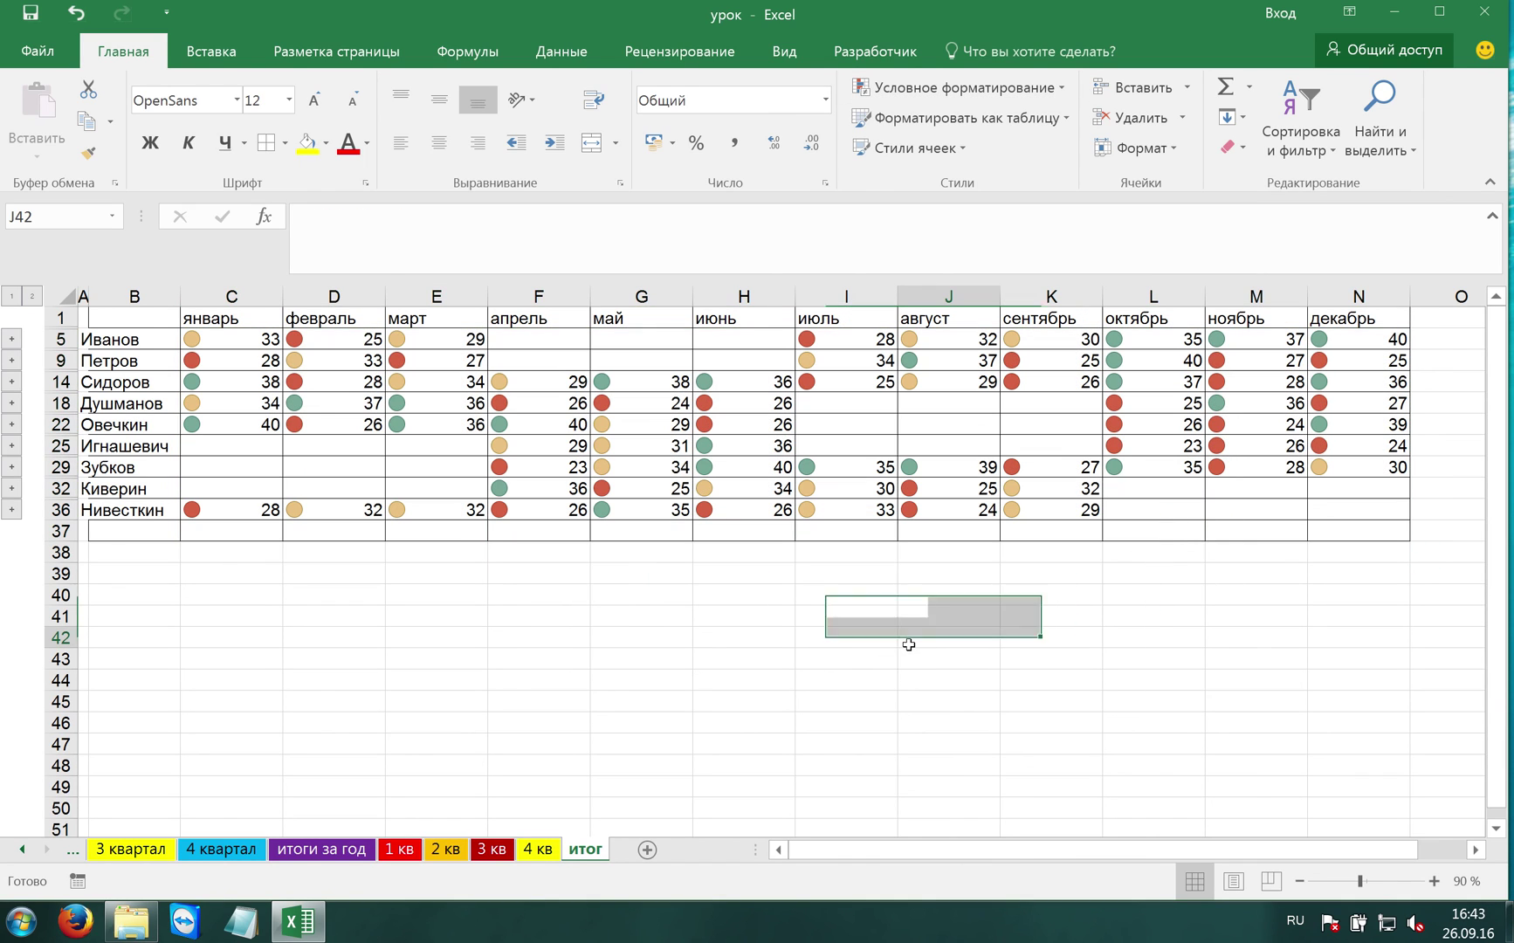